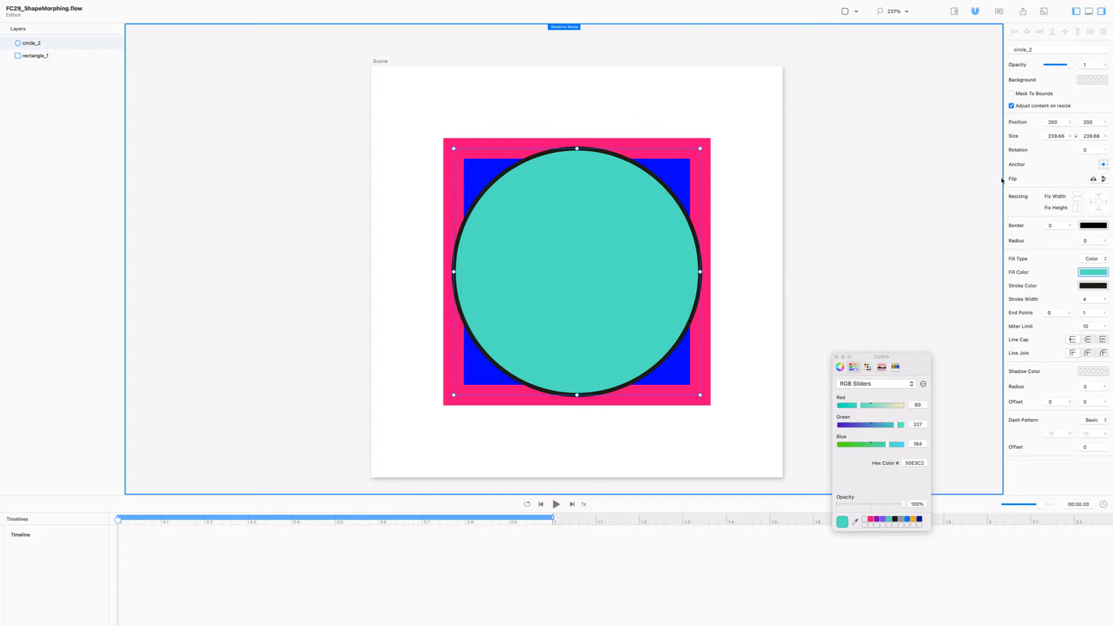
# - Set the circle's size to 240 by 240
pyautogui.doubleClick(1058, 138)
pyautogui.write('240')
pyautogui.press('Return')
# - Give the circle an orange stroke 20 wide, keeping its turquoise fill
pyautogui.click(907, 520)
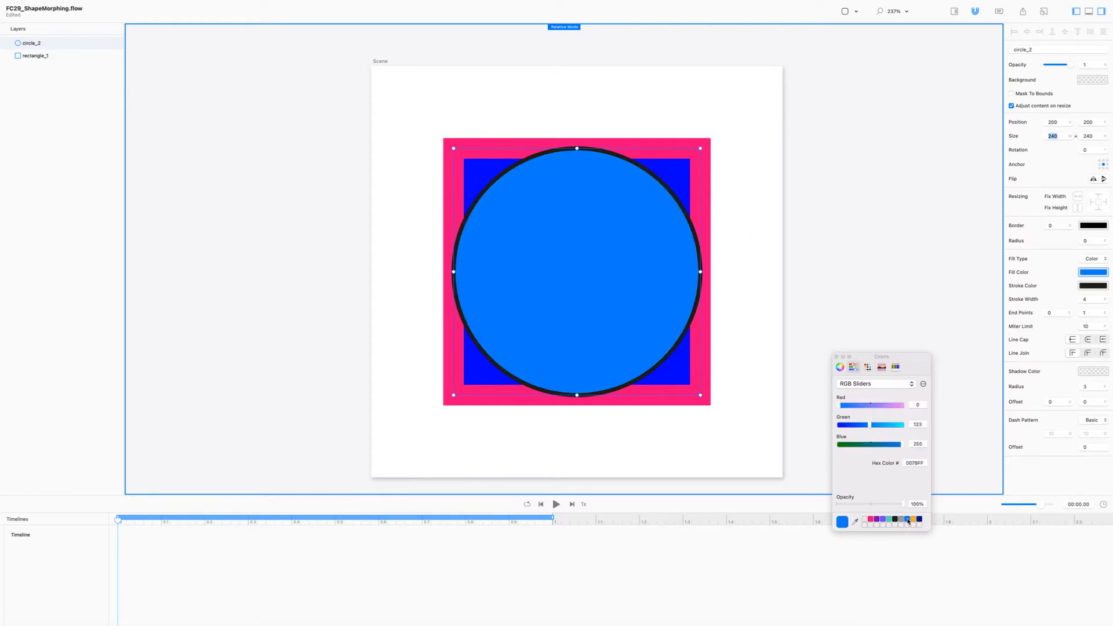
pyautogui.press('super+z')
pyautogui.moveTo(1085, 294); pyautogui.dragTo(1091, 287)
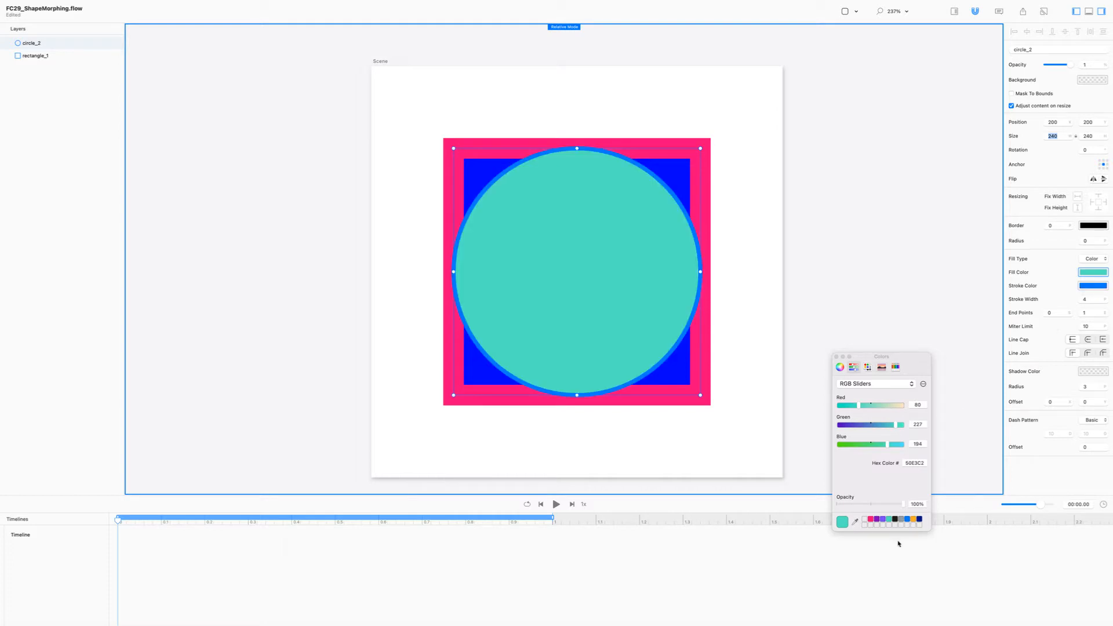
pyautogui.moveTo(913, 520)
pyautogui.mouseDown()
pyautogui.moveTo(1041, 335)
pyautogui.moveTo(1088, 289)
pyautogui.mouseUp()
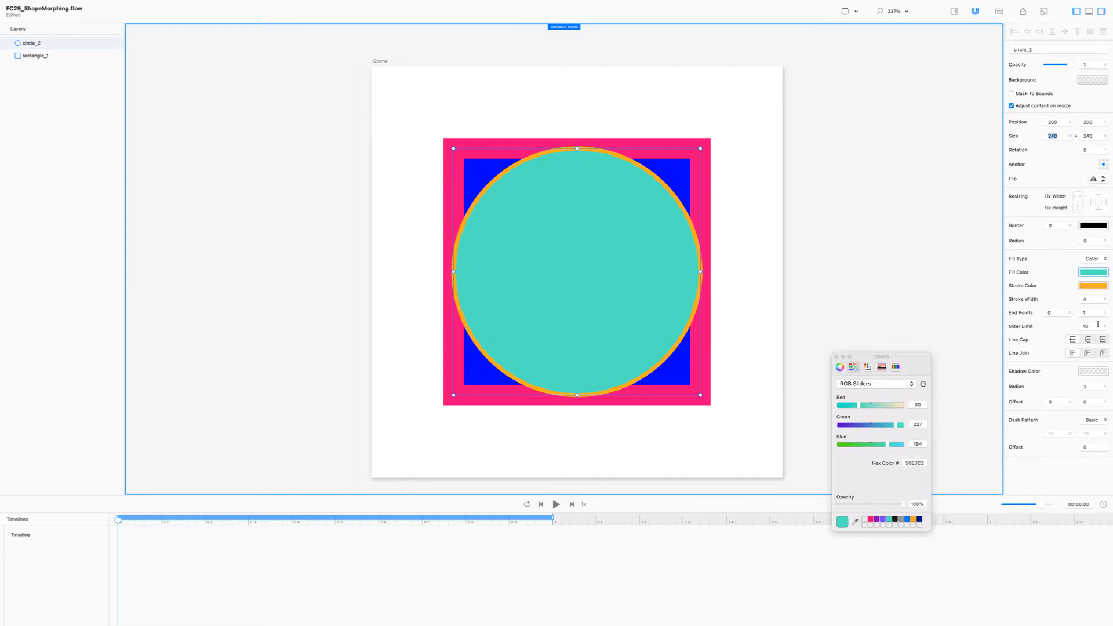
pyautogui.click(1076, 302)
pyautogui.write('20')
pyautogui.press('Return')
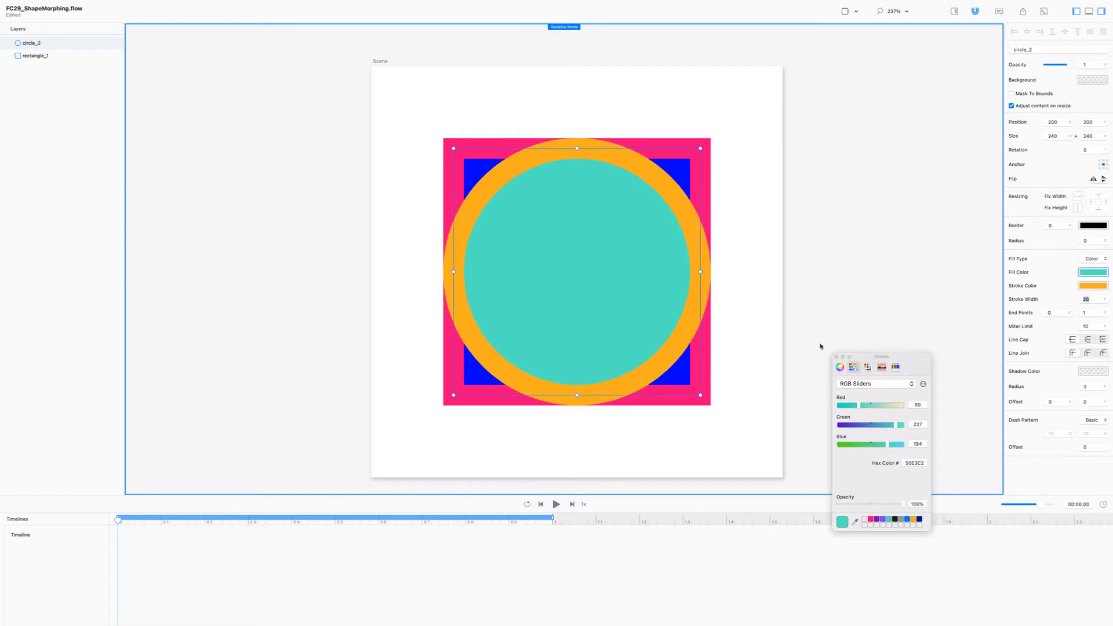
pyautogui.click(806, 160)
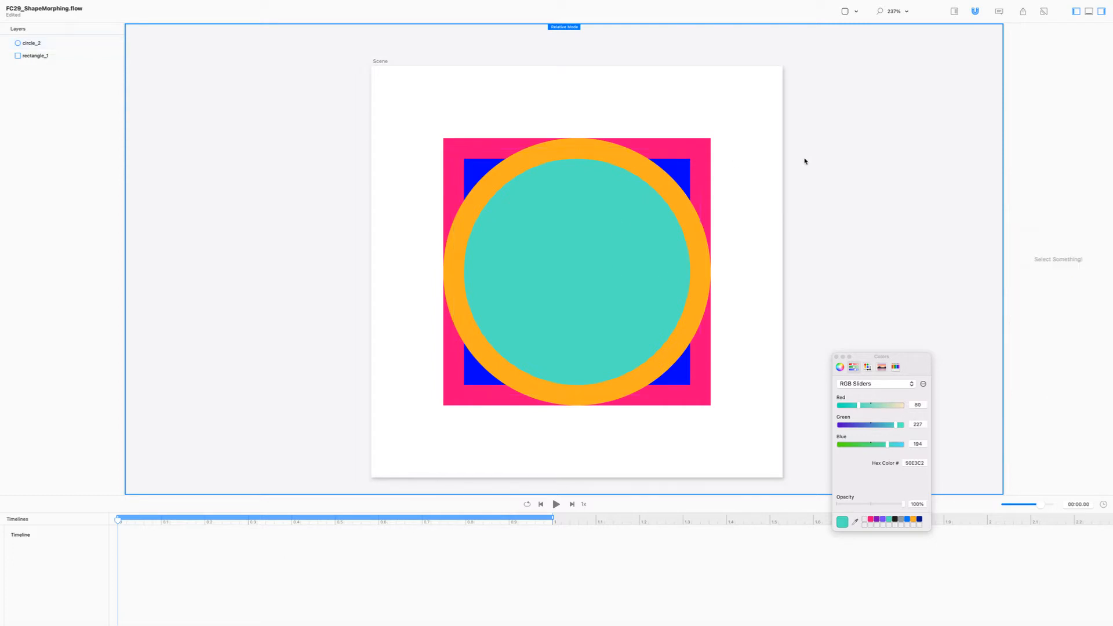
# - Check the square and the circle against each other for matching position, size and stroke width
pyautogui.click(68, 55)
pyautogui.doubleClick(68, 56)
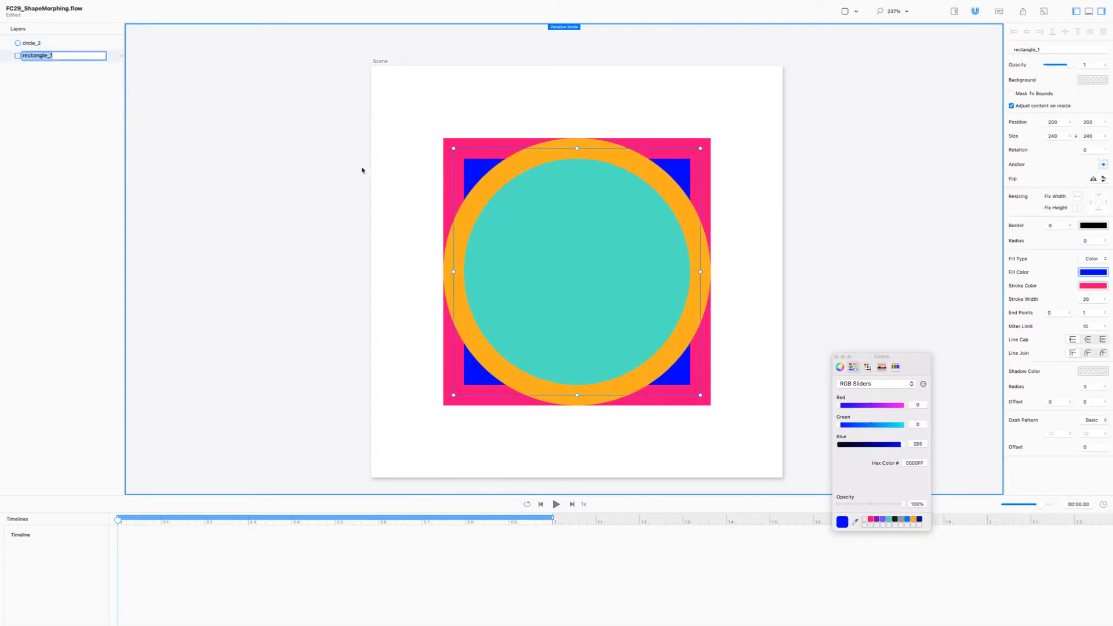
pyautogui.click(430, 135)
pyautogui.moveTo(723, 135); pyautogui.dragTo(506, 319)
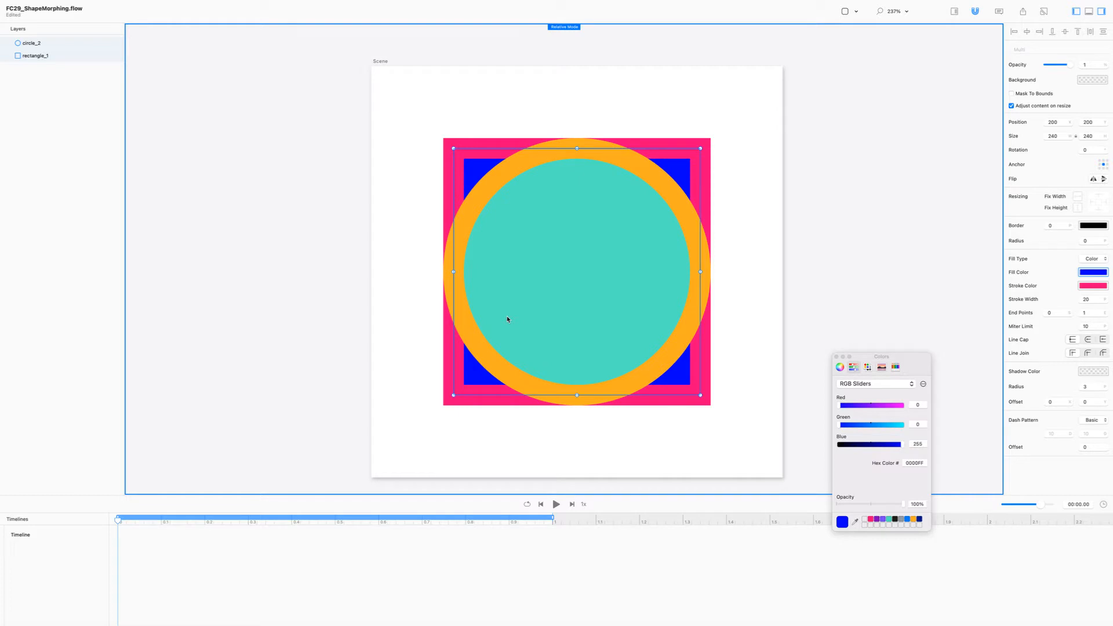
pyautogui.click(508, 320)
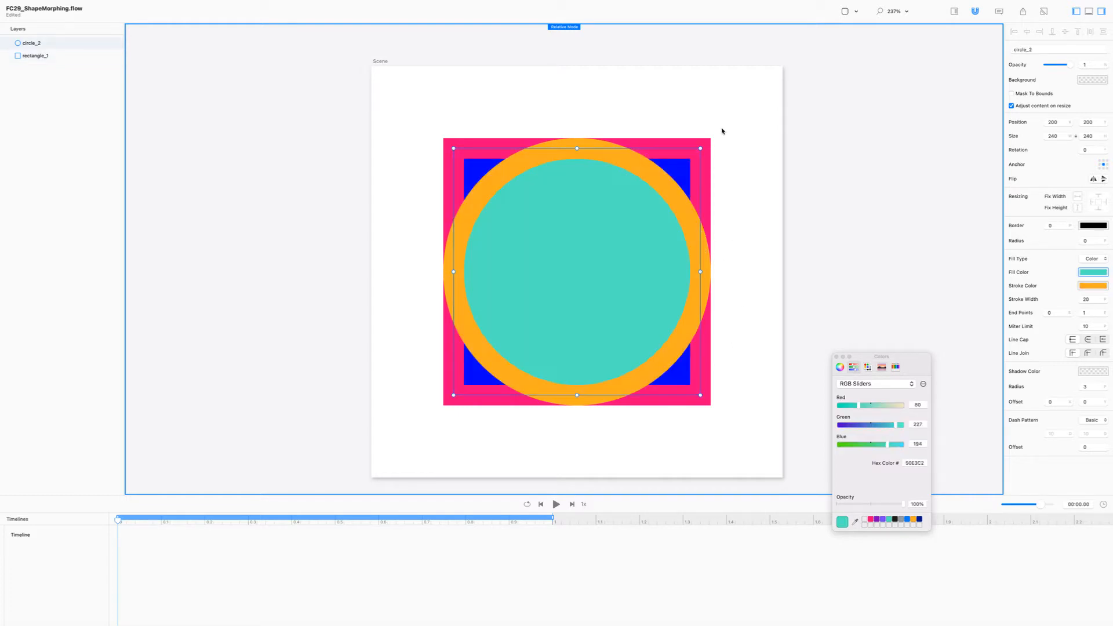
# - Shift the circle aside horizontally by about 79 and inspect the square's starting point and corner points
pyautogui.moveTo(640, 258); pyautogui.dragTo(558, 254)
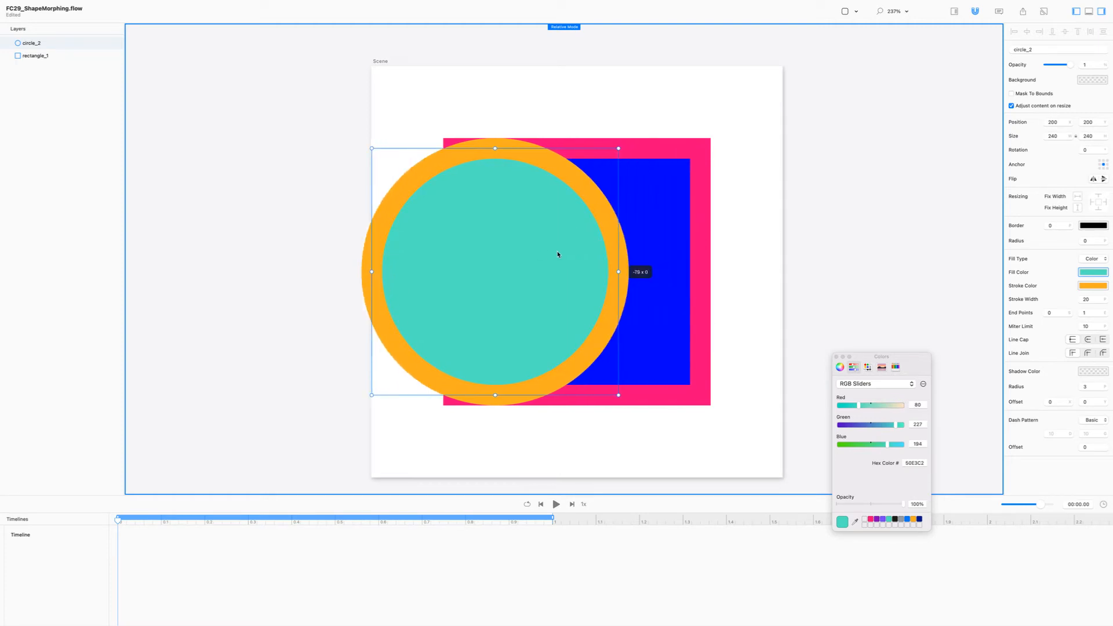
pyautogui.doubleClick(673, 228)
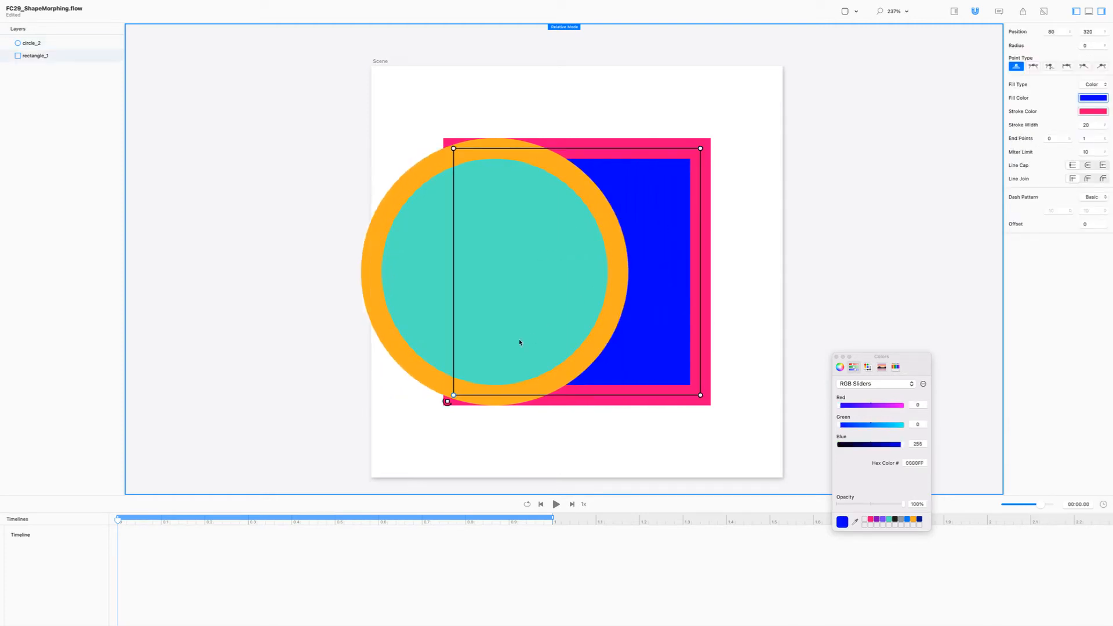
pyautogui.click(446, 402)
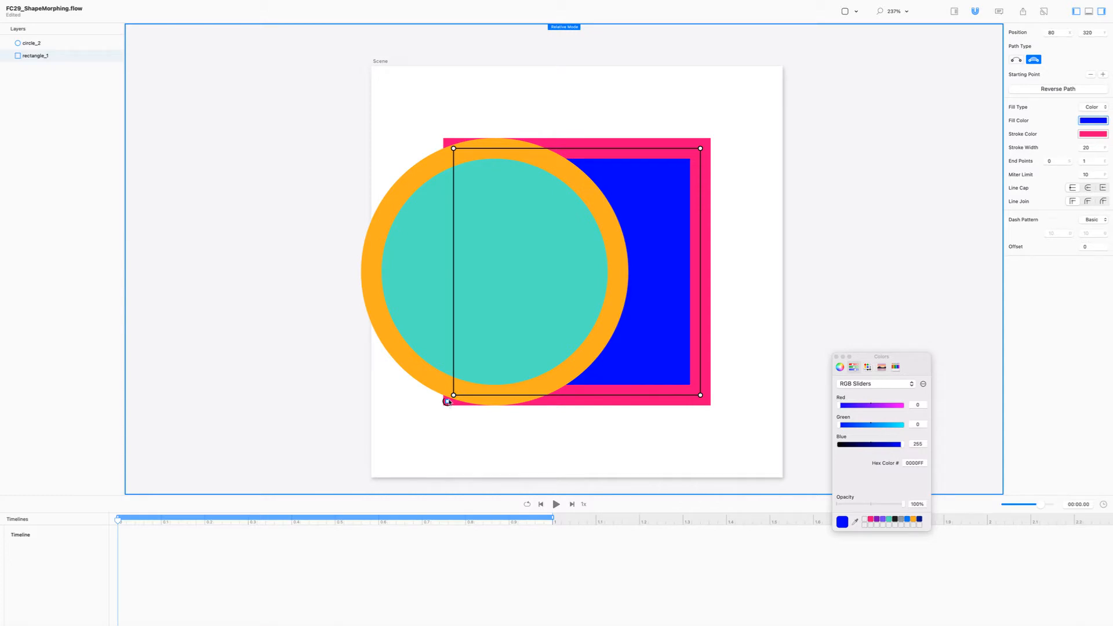
pyautogui.click(454, 395)
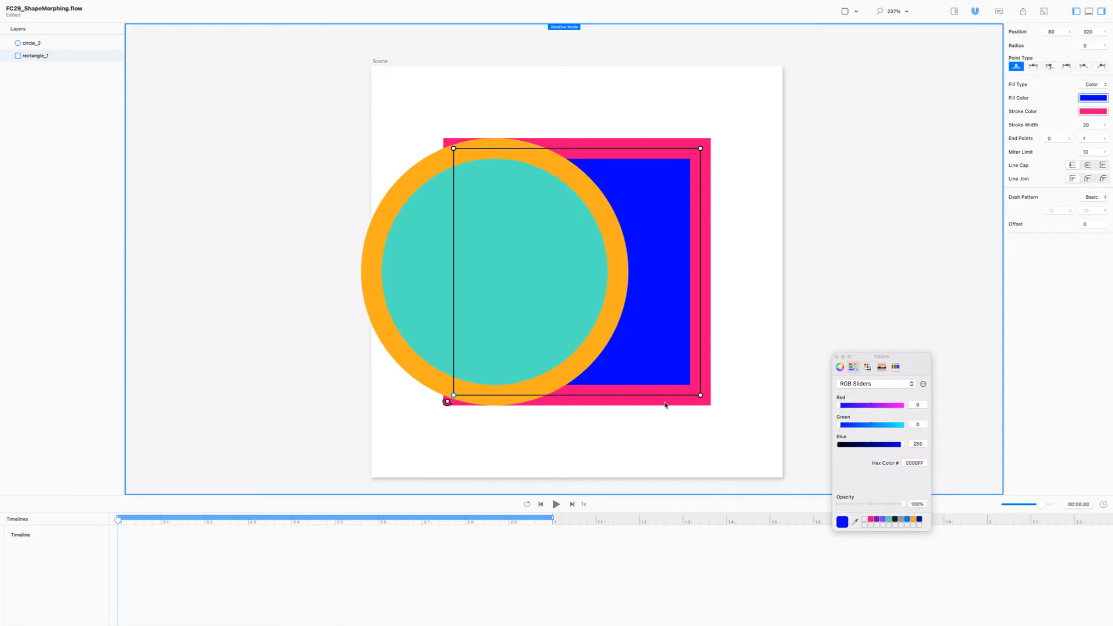
pyautogui.click(700, 148)
pyautogui.press('Escape')
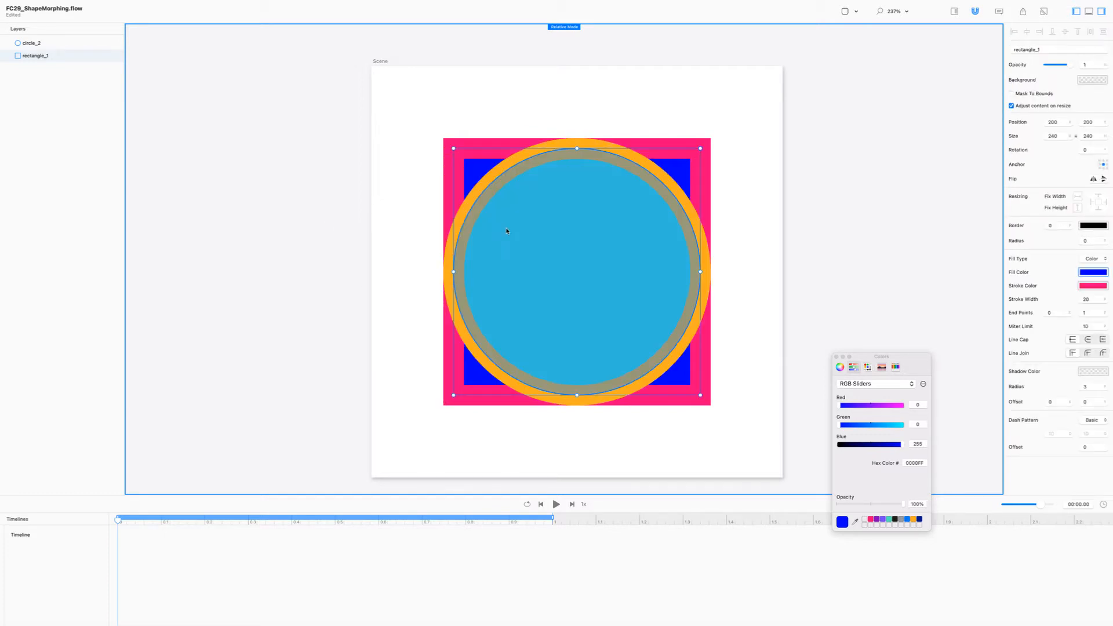
# - Inspect the circle's path points and the curve handles of its top point
pyautogui.click(549, 235)
pyautogui.doubleClick(549, 234)
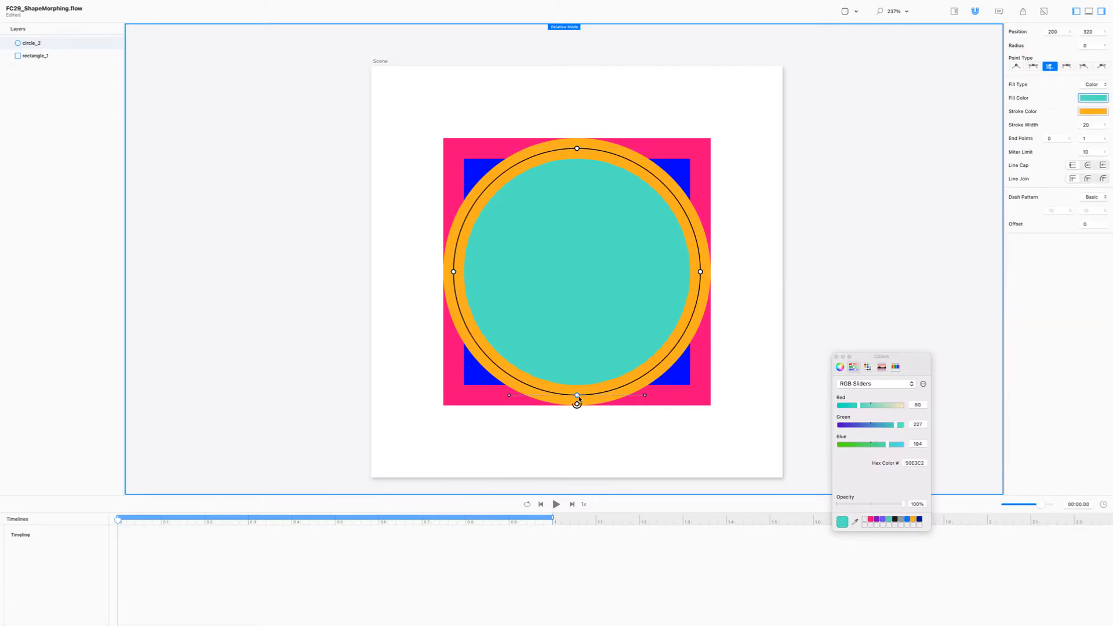
pyautogui.click(700, 271)
pyautogui.click(645, 149)
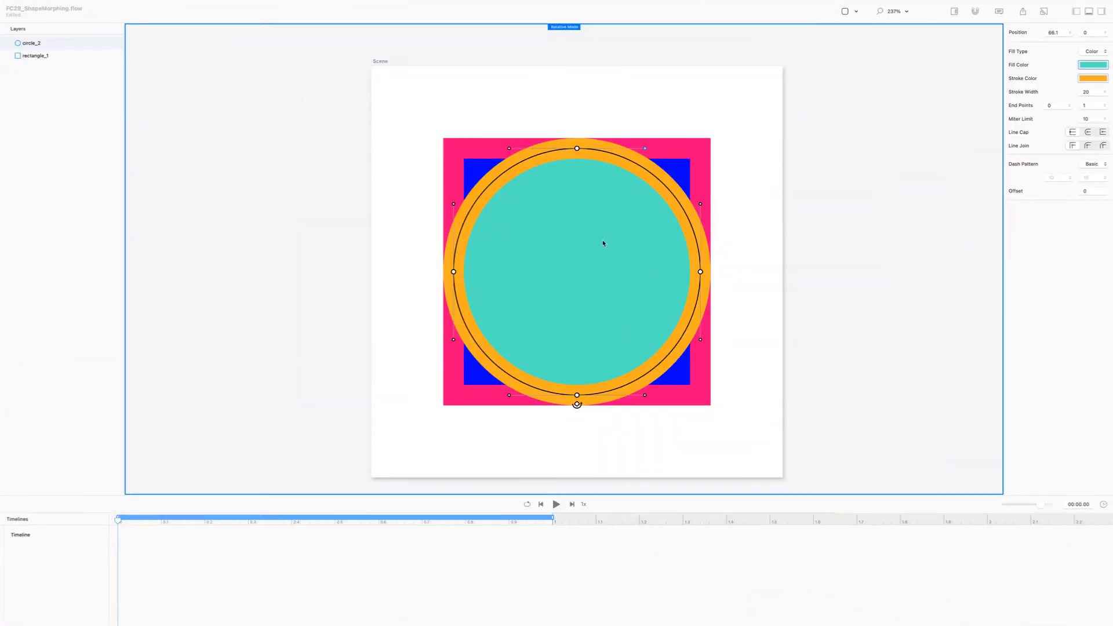
pyautogui.click(341, 248)
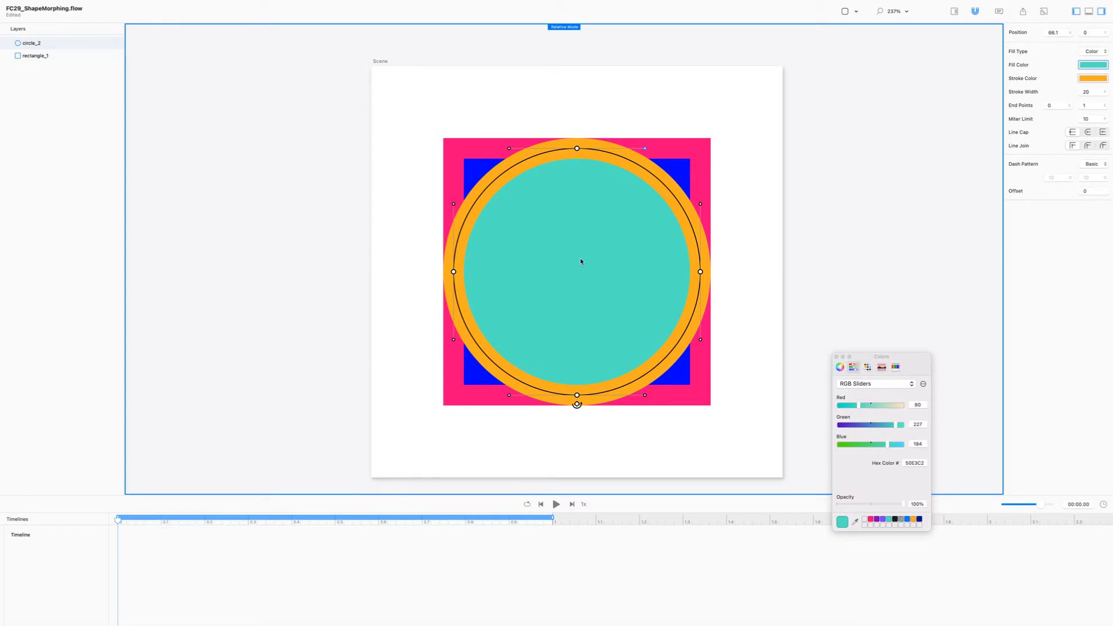
# - Leave point editing and move the circle horizontally clear of the square, to an X position of about -95
pyautogui.press('Escape')
pyautogui.press('Escape')
pyautogui.press('super+a')
pyautogui.moveTo(595, 270); pyautogui.dragTo(370, 264)
pyautogui.press('super+z')
pyautogui.click(899, 208)
pyautogui.moveTo(603, 236); pyautogui.dragTo(335, 225)
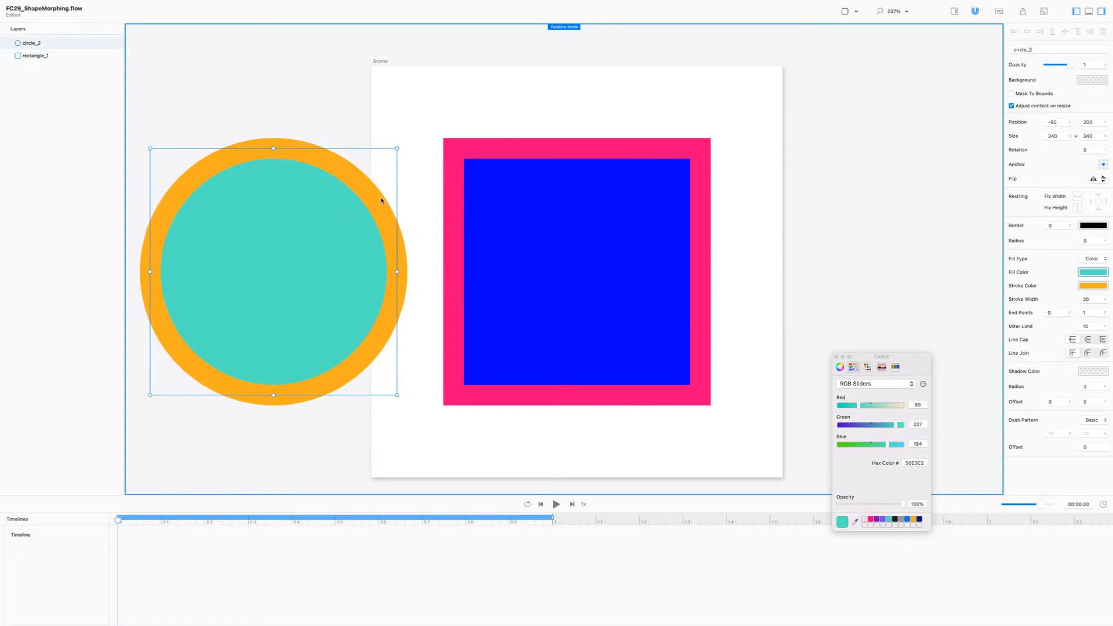
# - Reshape the square into a diamond by moving each corner point to the midpoint of a side
pyautogui.doubleClick(597, 212)
pyautogui.moveTo(700, 150); pyautogui.dragTo(576, 150)
pyautogui.moveTo(456, 398); pyautogui.dragTo(577, 396)
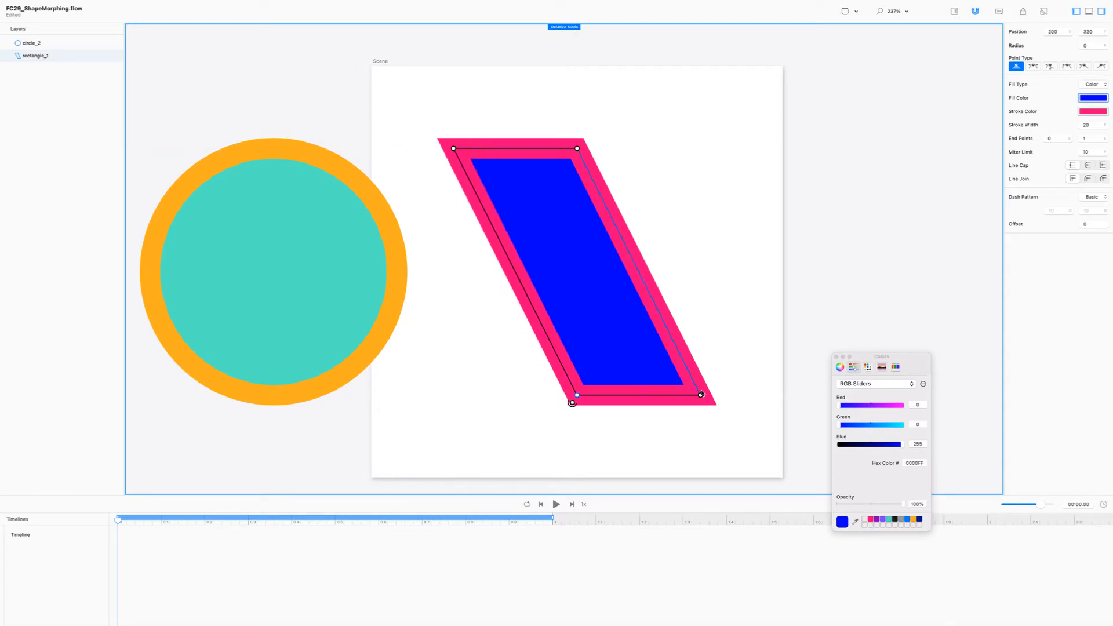
pyautogui.moveTo(700, 394); pyautogui.dragTo(700, 271)
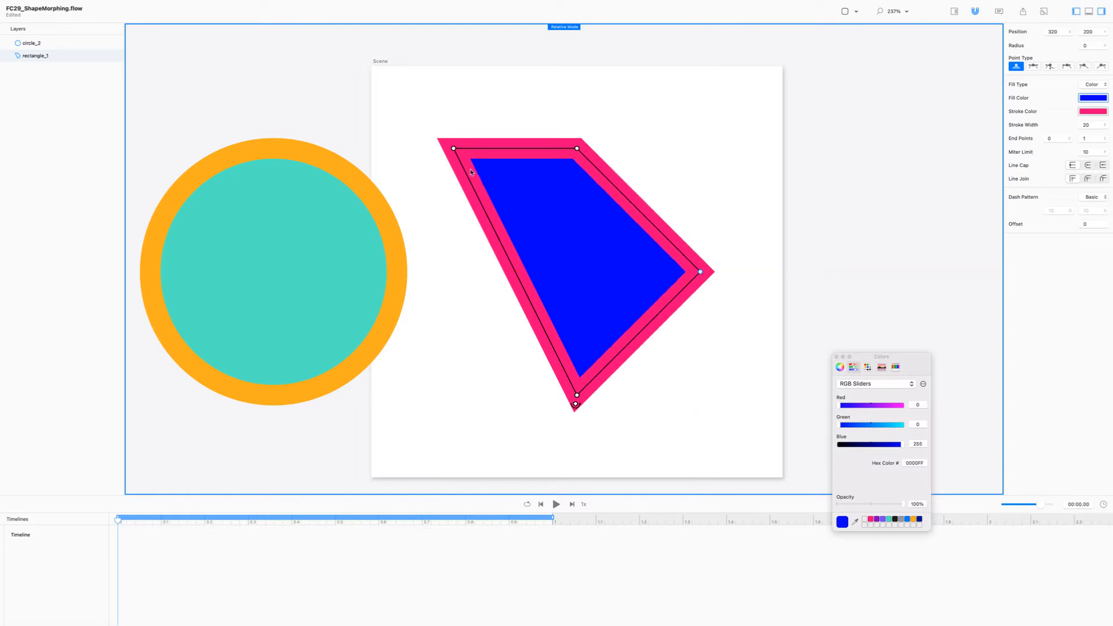
pyautogui.moveTo(453, 150); pyautogui.dragTo(454, 271)
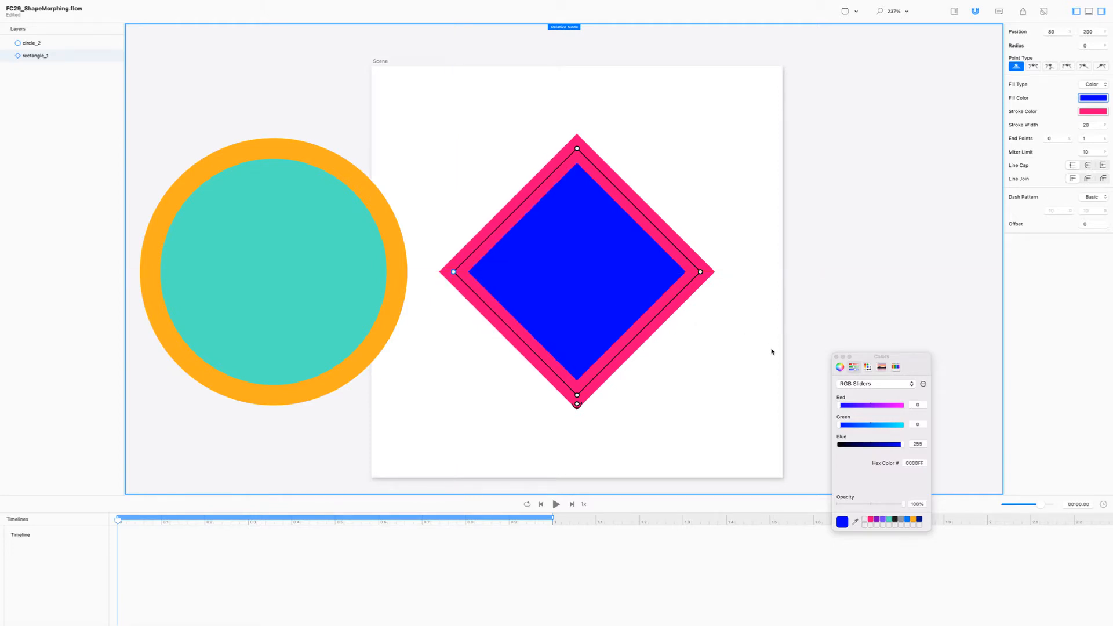
# - Look up the handle offset of the circle's top point
pyautogui.click(270, 234)
pyautogui.doubleClick(269, 211)
pyautogui.click(273, 148)
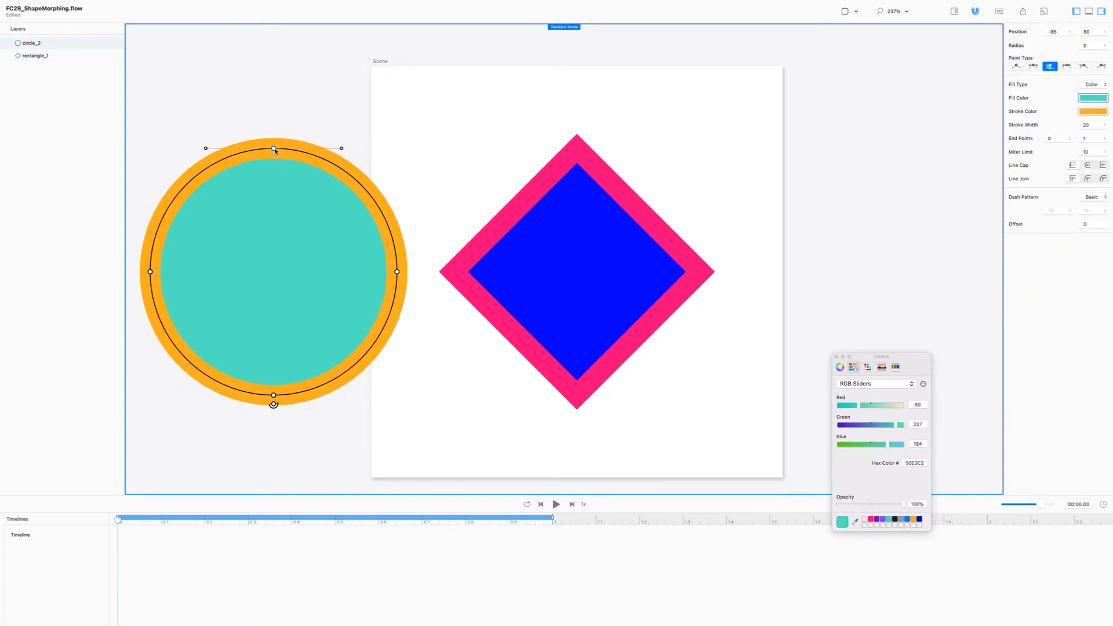
pyautogui.click(341, 149)
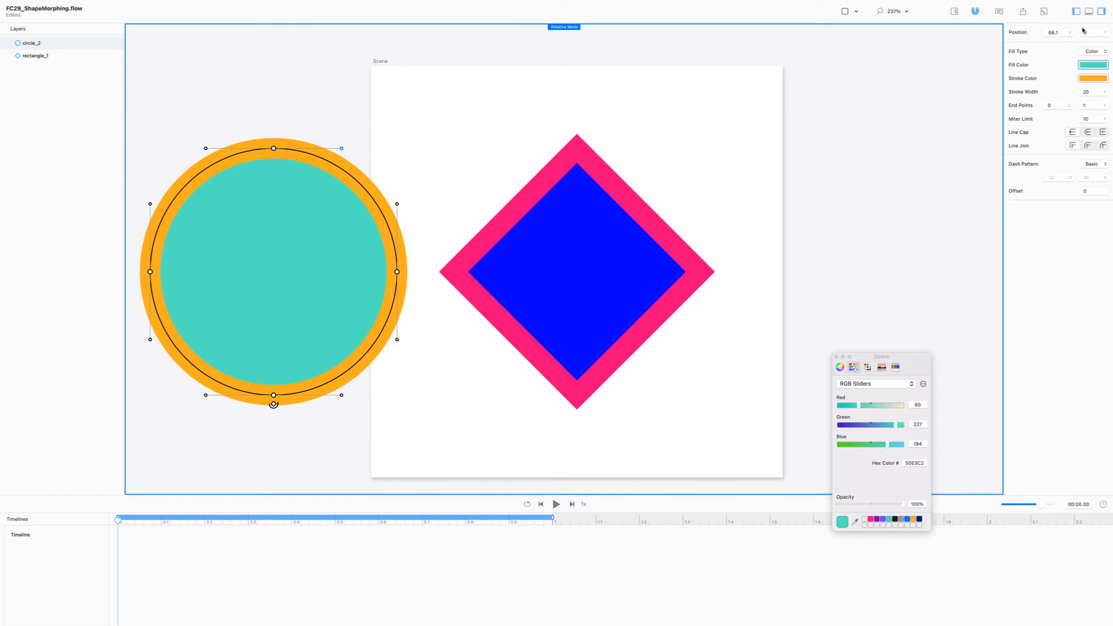
pyautogui.click(1060, 33)
# - Convert all of the diamond's points into curved points with mirrored handles
pyautogui.doubleClick(582, 269)
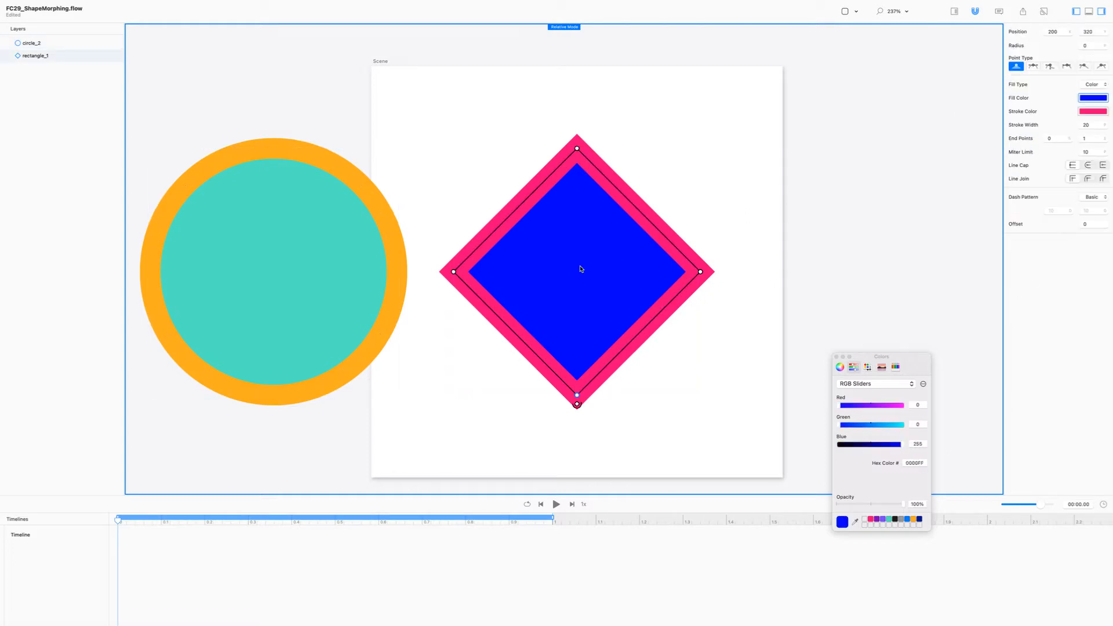
pyautogui.press('super+a')
pyautogui.click(1038, 67)
# - Set the horizontal handle offset of the blue shape's top and bottom points to 66.1
pyautogui.click(608, 149)
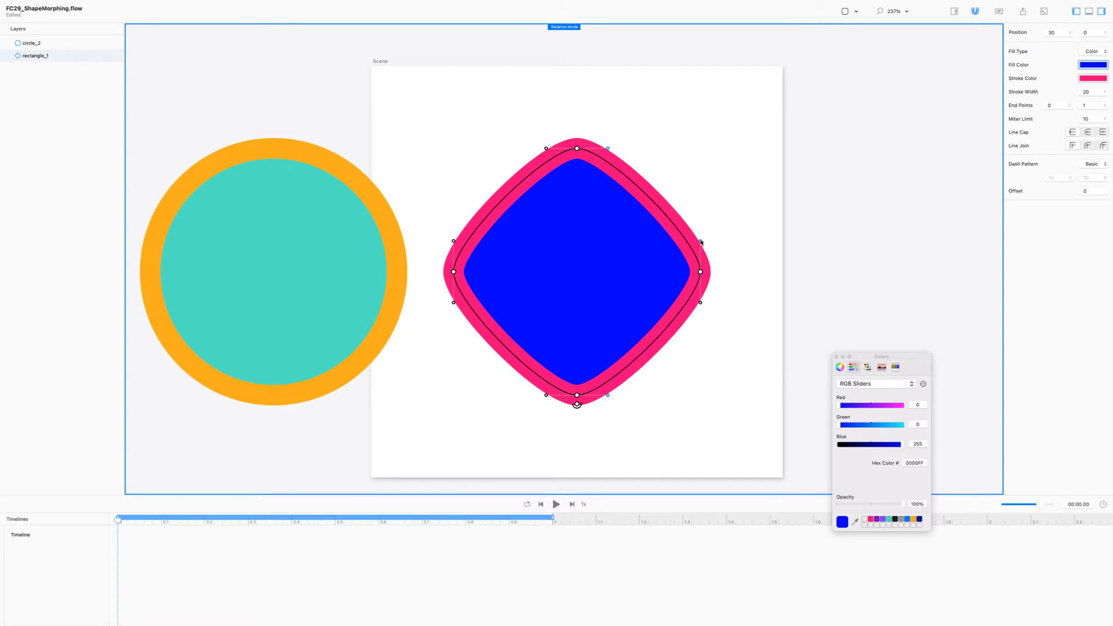
pyautogui.keyDown('shift'); pyautogui.click(701, 302); pyautogui.keyUp('shift')
pyautogui.click(701, 302)
pyautogui.click(1057, 31)
pyautogui.write('66.1')
pyautogui.press('Return')
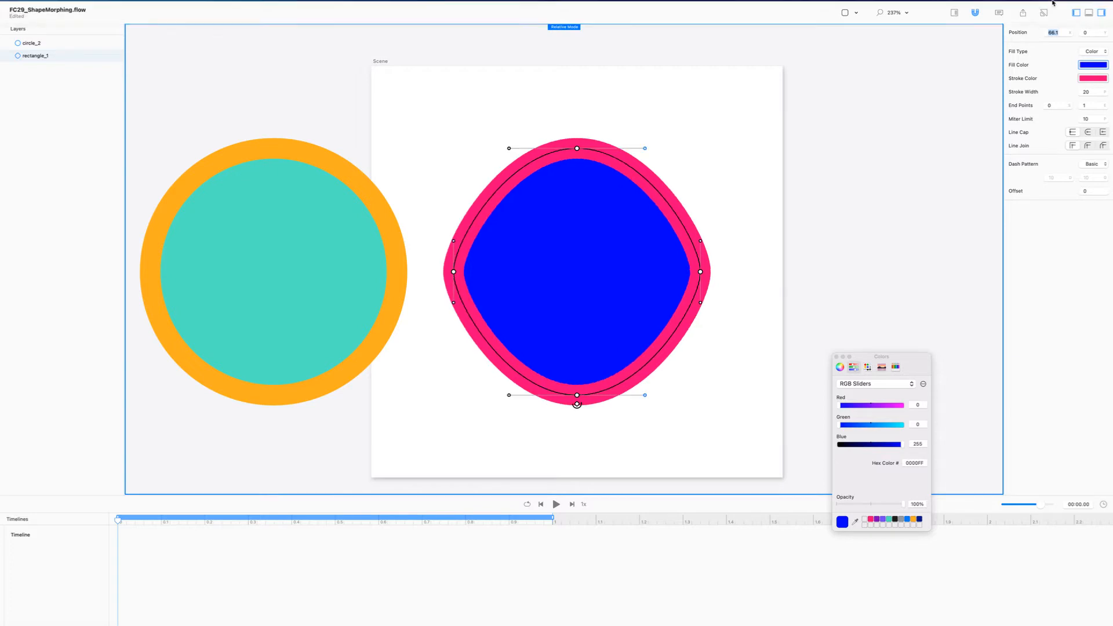
# - Set the vertical handle offset of the blue shape's two side points to 66.1 and leave point editing
pyautogui.click(701, 302)
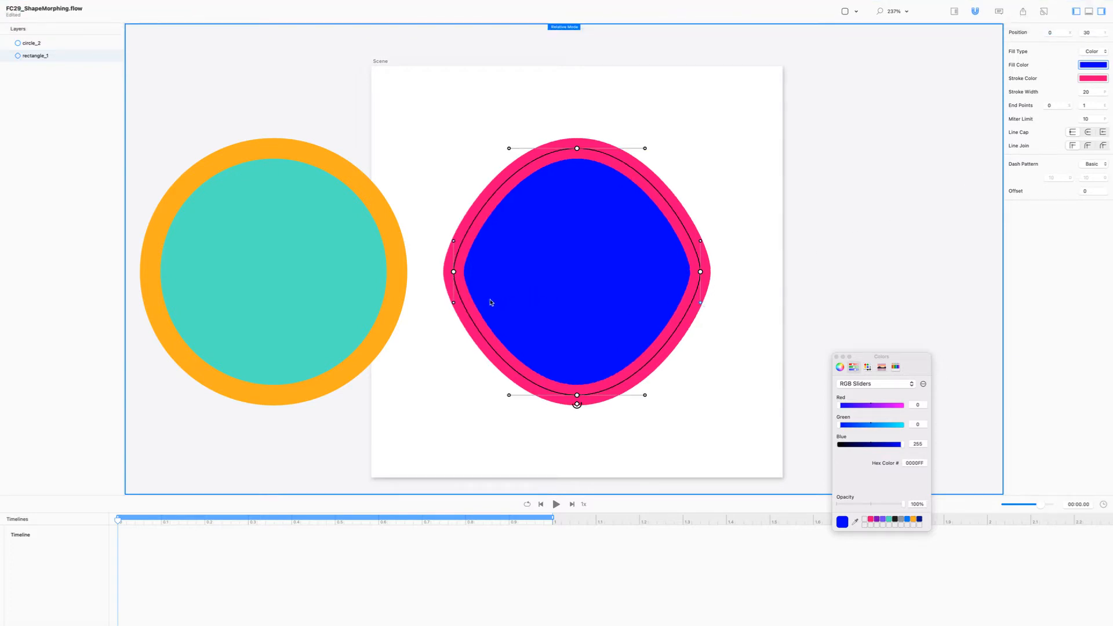
pyautogui.click(1087, 33)
pyautogui.write('66.1')
pyautogui.press('Return')
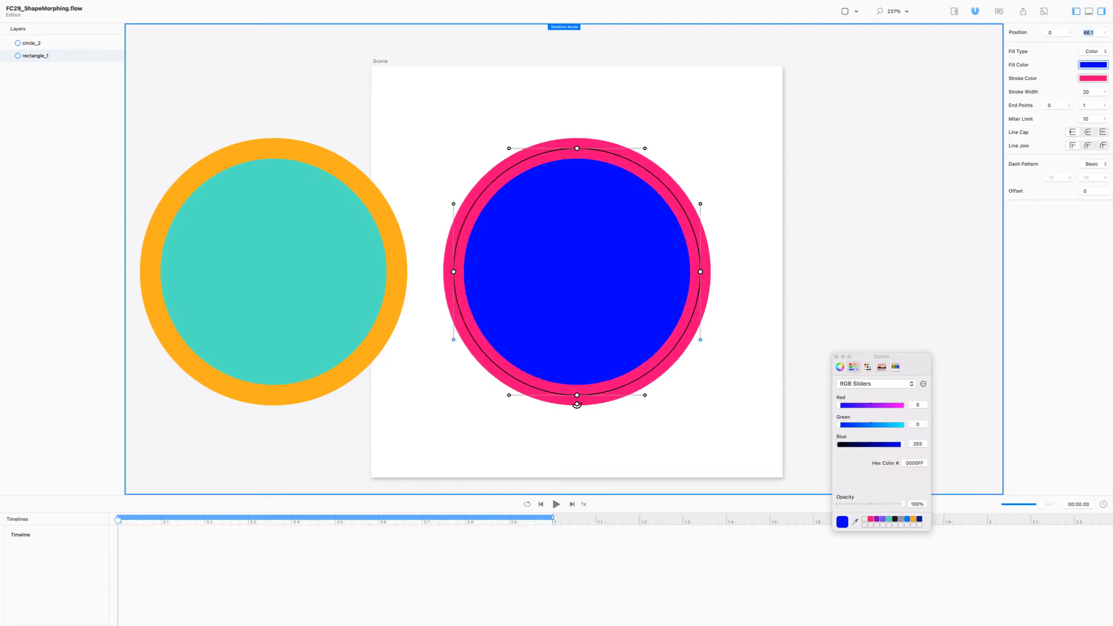
pyautogui.click(803, 196)
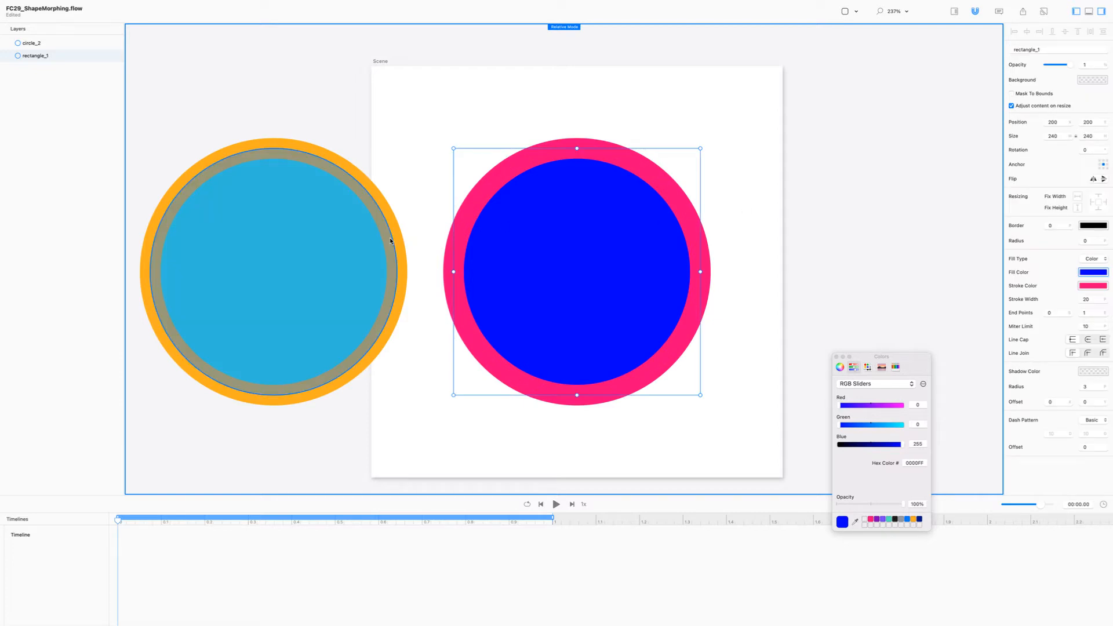
# - Turn off Relative Mode
pyautogui.doubleClick(246, 260)
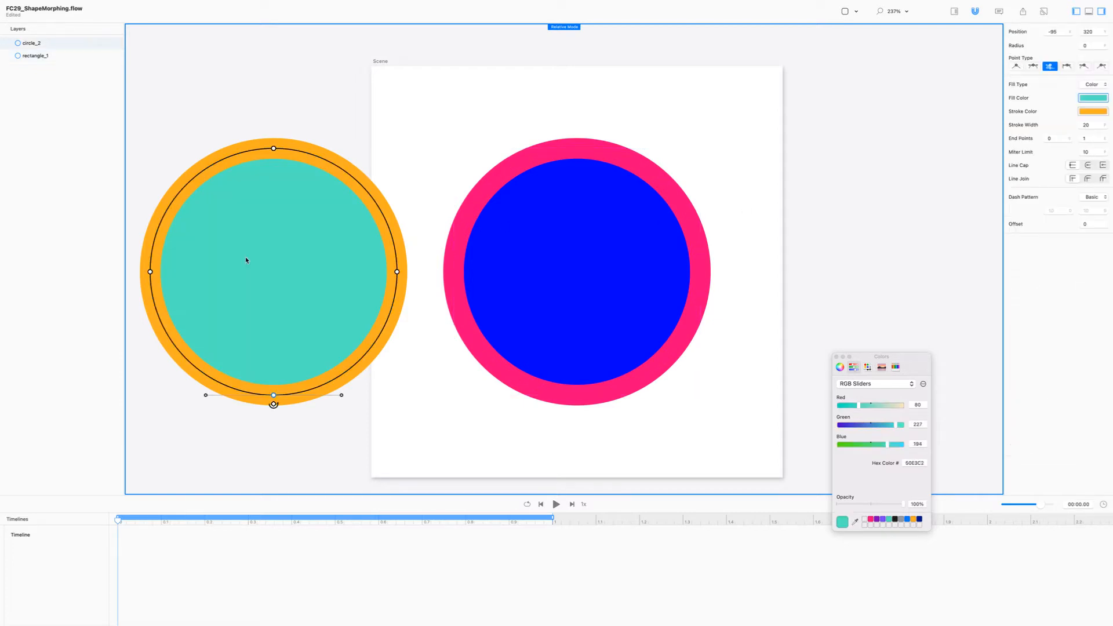
pyautogui.press('super+r')
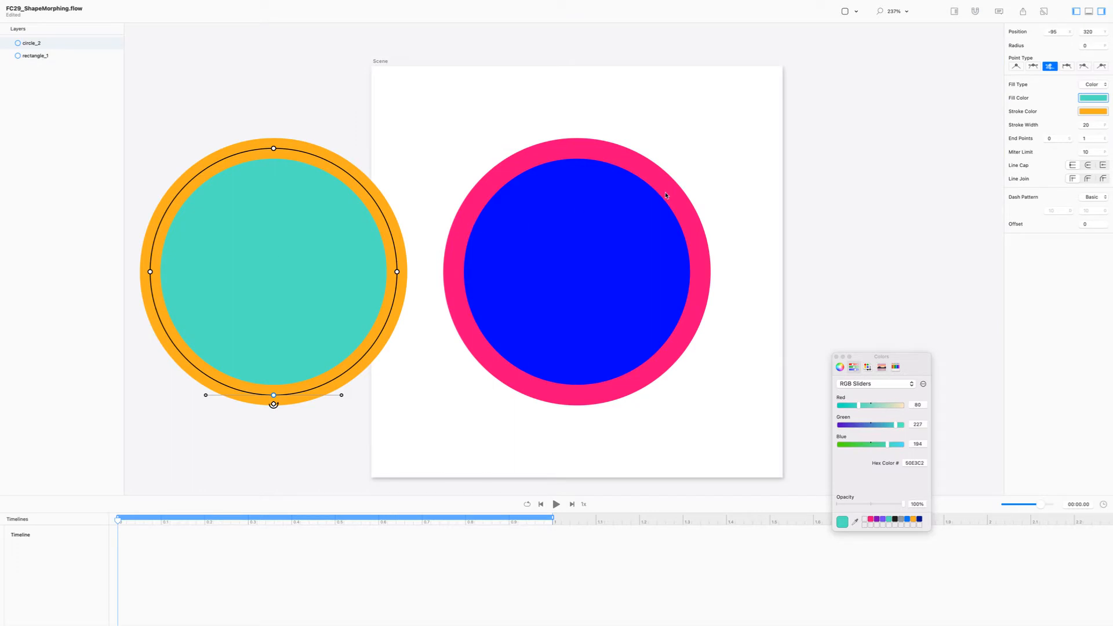
# - Undo the blue shape's point and handle edits until it is a square again, with its points open for editing
pyautogui.click(616, 242)
pyautogui.doubleClick(616, 243)
pyautogui.press('super+z')
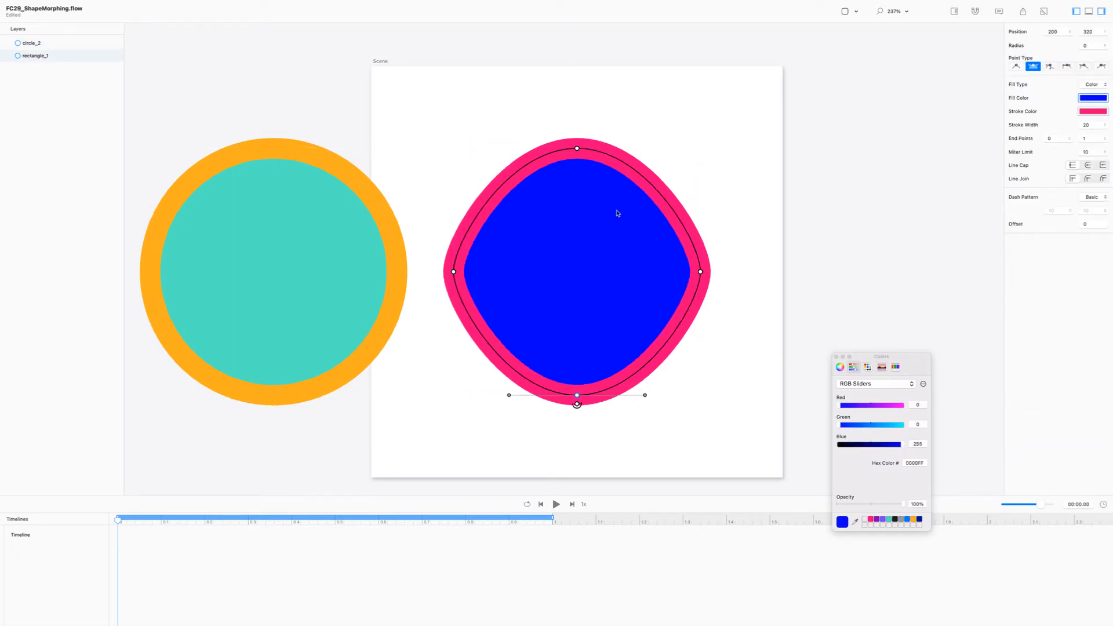
pyautogui.press('super+shift+z')
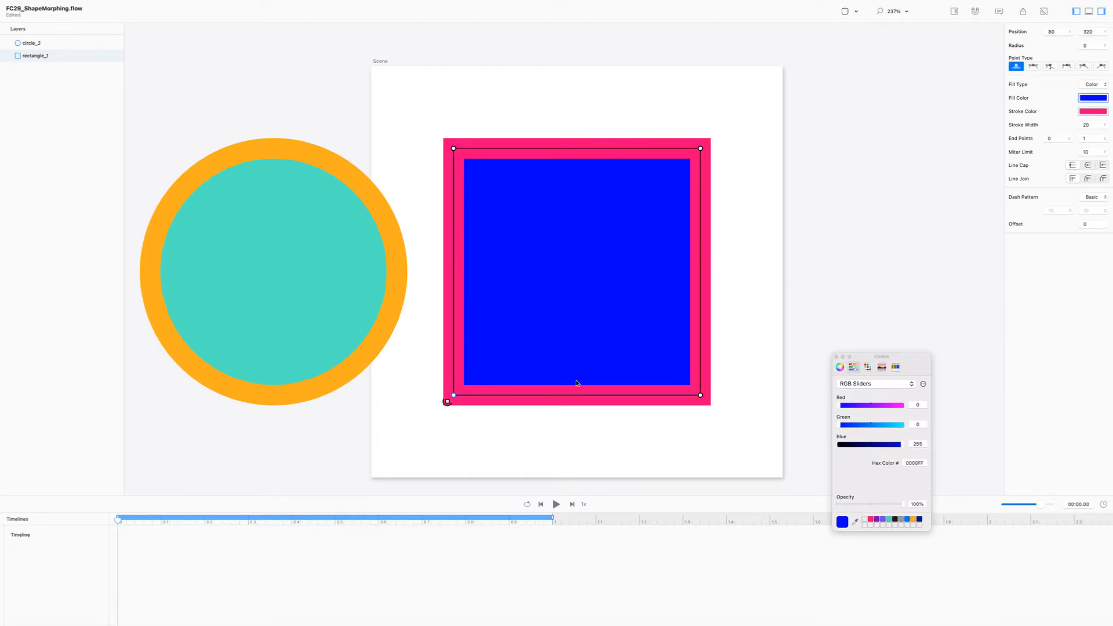
# - At 1 second, set the X position of the square's top-right and bottom-left corner points to 200
pyautogui.click(537, 520)
pyautogui.moveTo(536, 521); pyautogui.dragTo(553, 520)
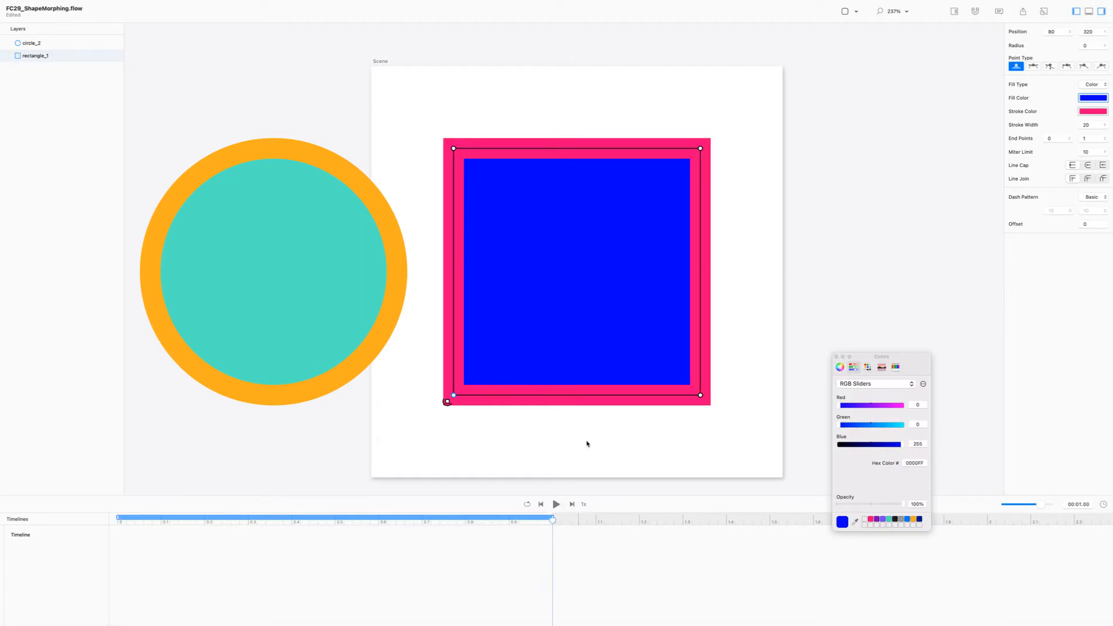
pyautogui.click(701, 149)
pyautogui.keyDown('shift'); pyautogui.click(454, 395); pyautogui.keyUp('shift')
pyautogui.click(1062, 33)
pyautogui.write('200')
pyautogui.press('Return')
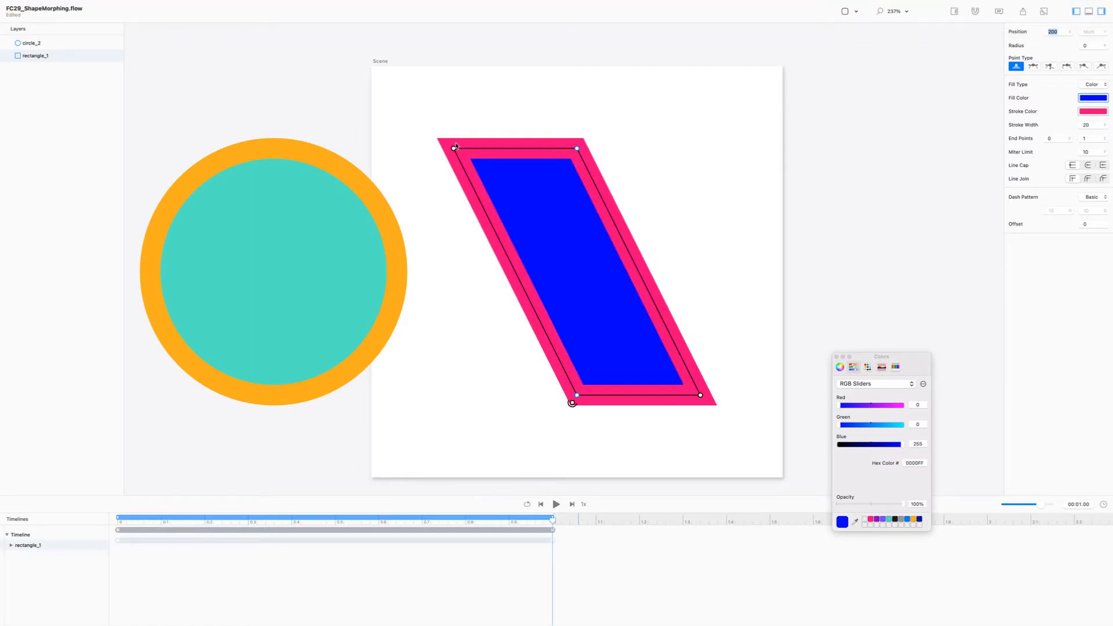
# - Set the Y position of the shape's remaining top-left and bottom-right corner points to 200, forming a diamond
pyautogui.click(701, 396)
pyautogui.click(1098, 34)
pyautogui.write('200')
pyautogui.press('Return')
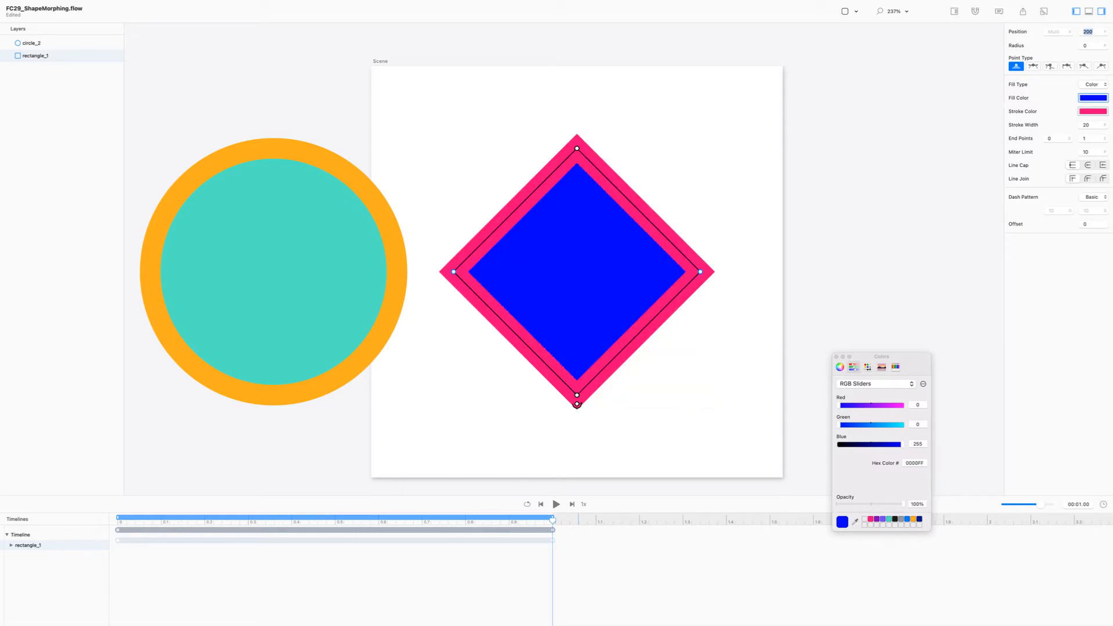
# - Convert all four corner points of the diamond to smooth points with mirrored handles
pyautogui.click(552, 256)
pyautogui.press('super+a')
pyautogui.click(1033, 66)
# - Set the horizontal handles of the upper and lower points and the vertical handles of the two side points to 66.1
pyautogui.click(611, 134)
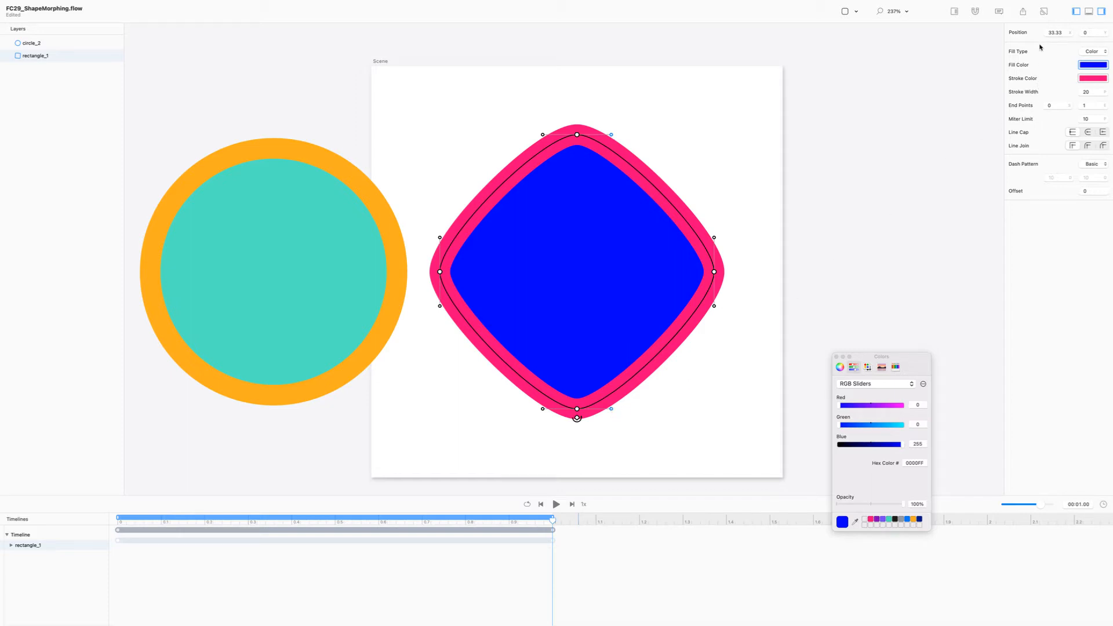
pyautogui.doubleClick(1062, 32)
pyautogui.write('66.1')
pyautogui.press('Return')
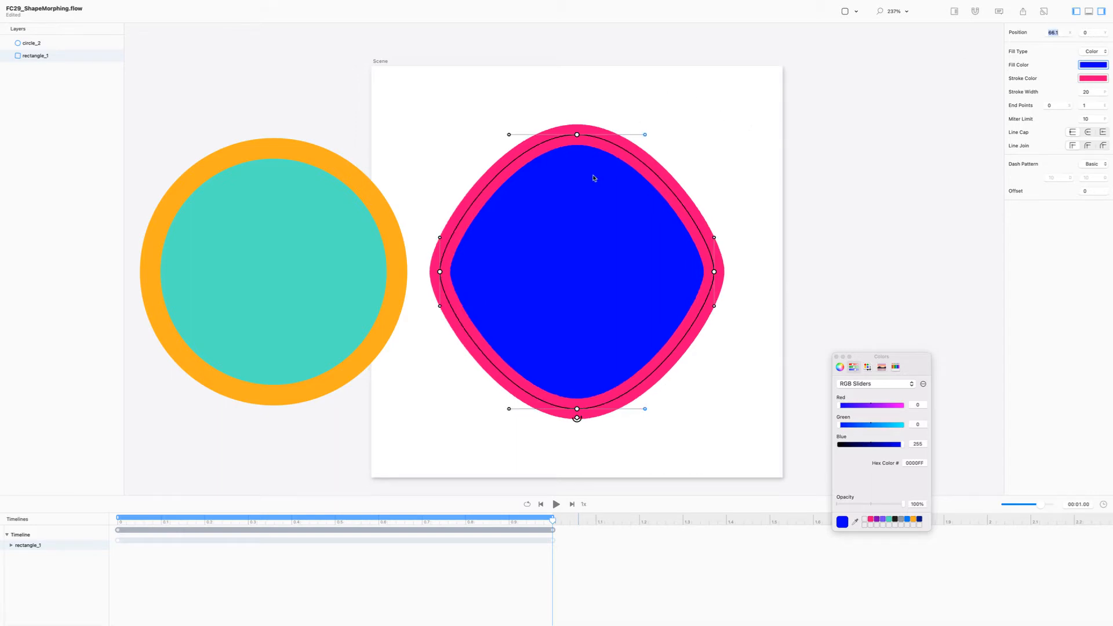
pyautogui.click(441, 309)
pyautogui.click(714, 306)
pyautogui.doubleClick(1090, 33)
pyautogui.write('66.1')
pyautogui.press('Return')
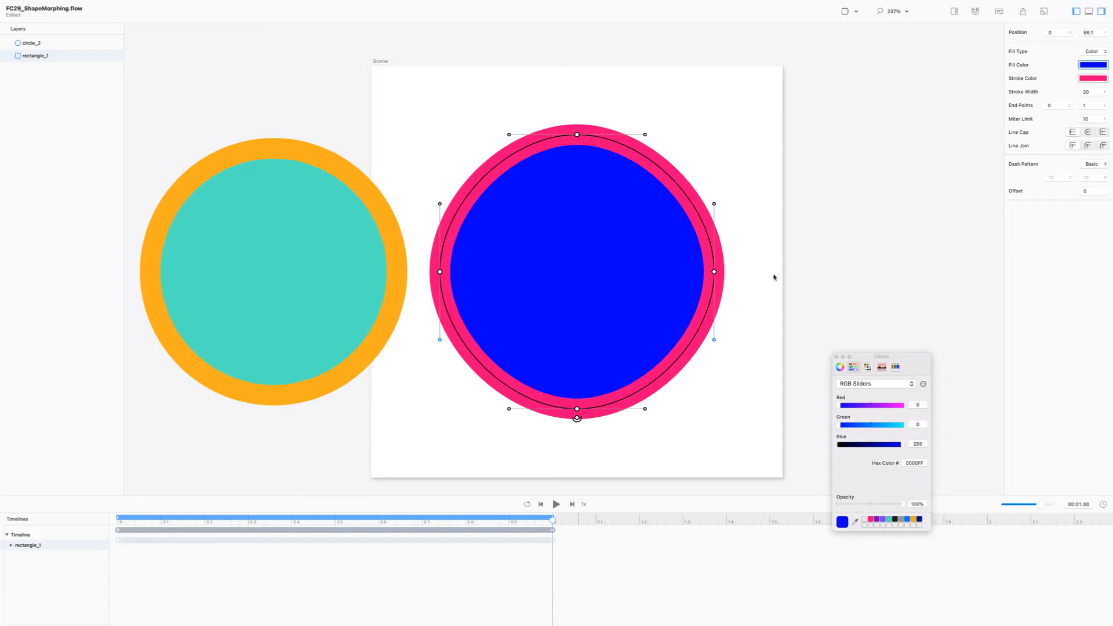
pyautogui.press('Escape')
pyautogui.doubleClick(636, 287)
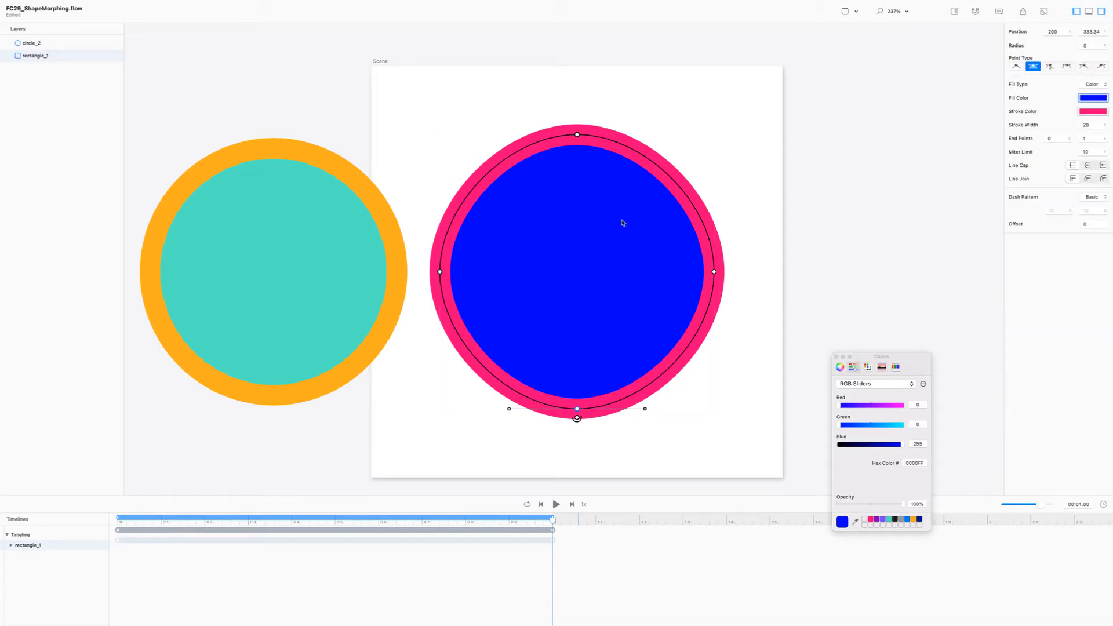
pyautogui.click(577, 136)
pyautogui.press('Delete')
pyautogui.press('super+z')
# - Inspect the position of the blue shape's top point and its handle, and check the size of circle_2 for comparison
pyautogui.press('Escape')
pyautogui.doubleClick(608, 204)
pyautogui.click(577, 135)
pyautogui.click(645, 135)
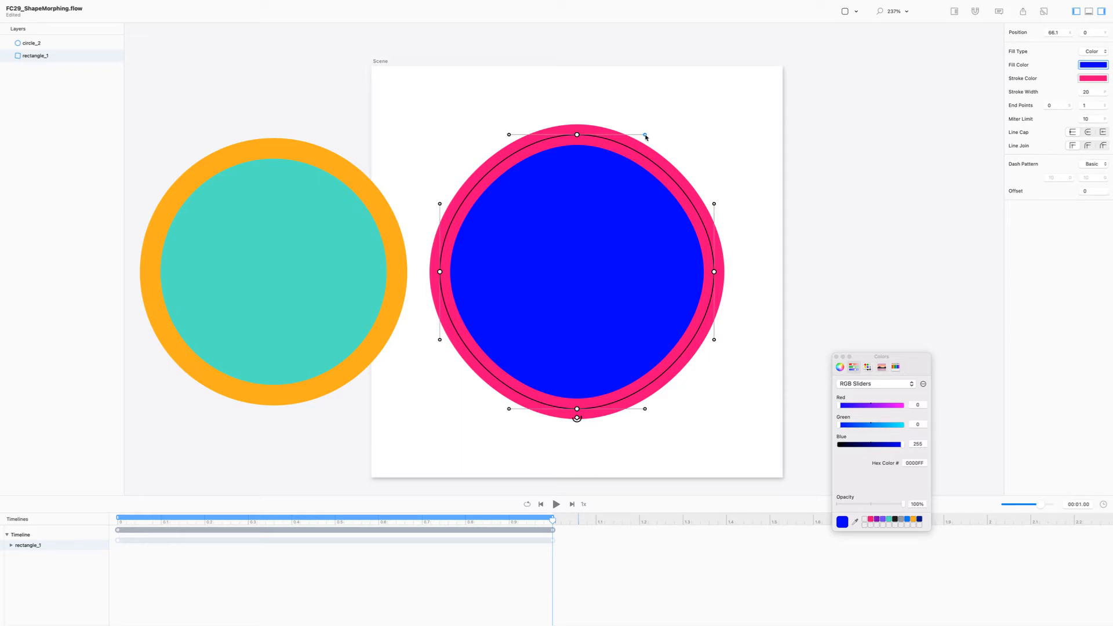
pyautogui.click(579, 167)
pyautogui.doubleClick(579, 167)
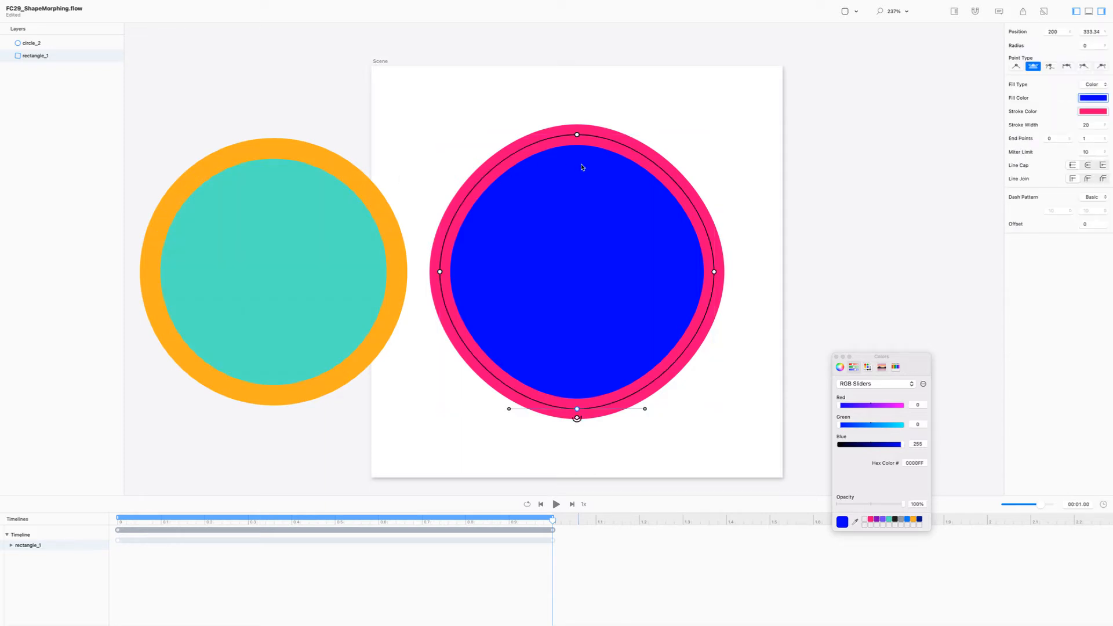
pyautogui.click(577, 135)
pyautogui.press('Escape')
pyautogui.press('Escape')
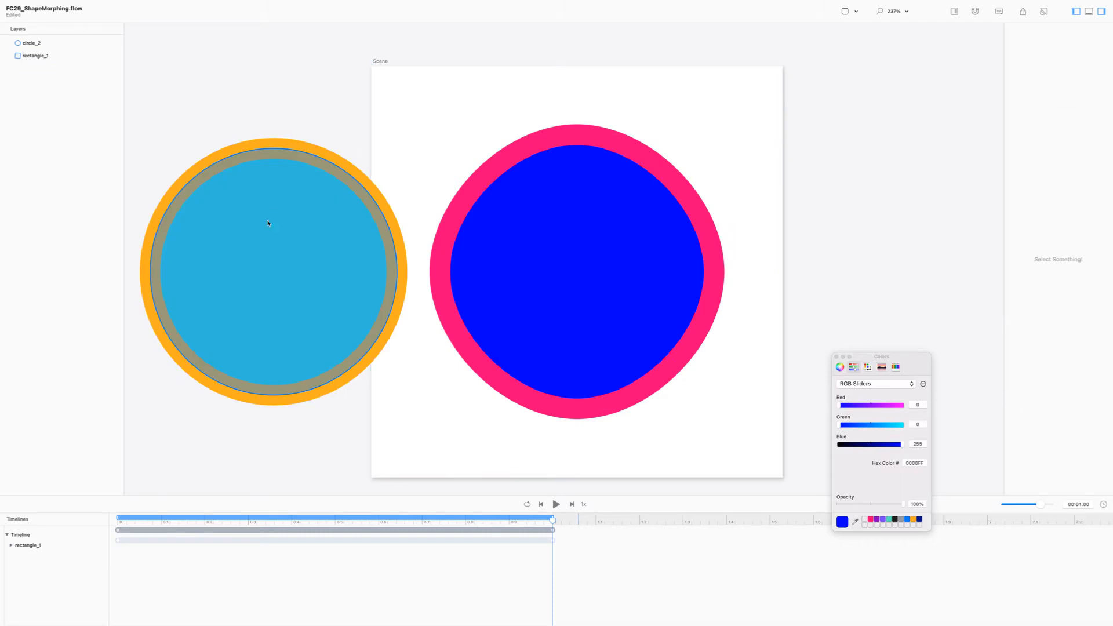
pyautogui.click(267, 225)
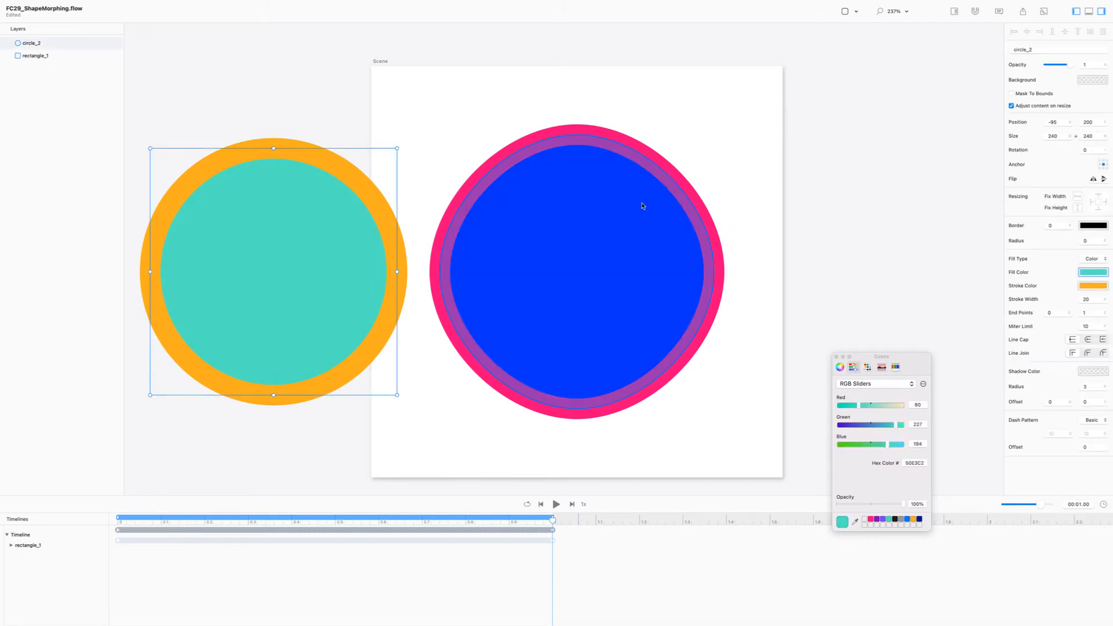
# - Move the blue shape's top point down and its bottom point up to Y 320, making the shape 240 high
pyautogui.doubleClick(626, 226)
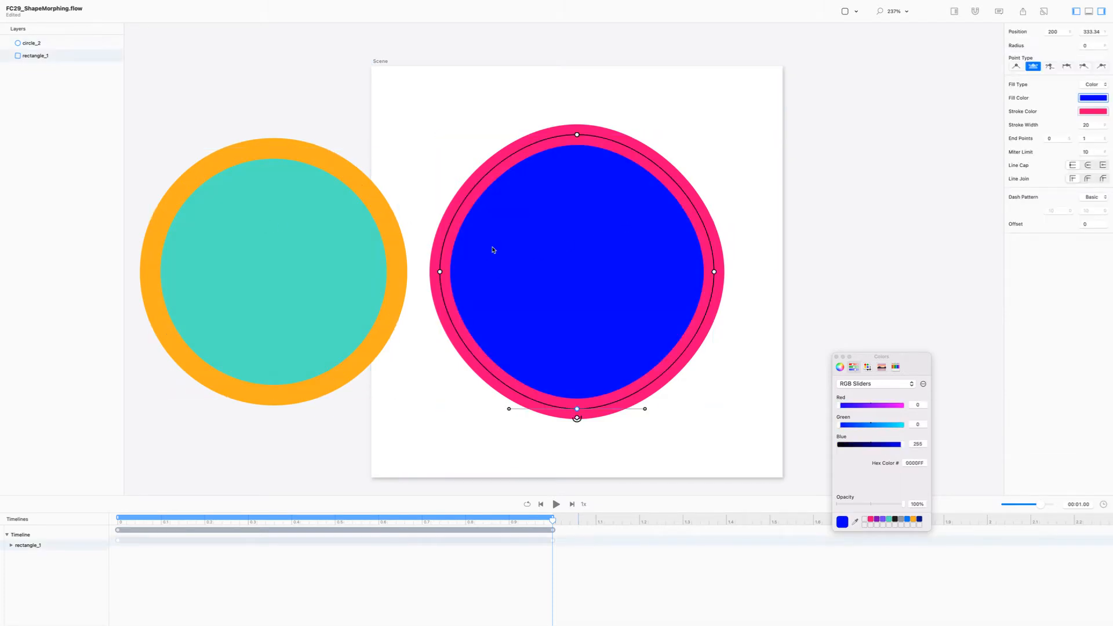
pyautogui.click(440, 272)
pyautogui.click(577, 135)
pyautogui.moveTo(578, 138); pyautogui.dragTo(579, 151)
pyautogui.click(577, 410)
pyautogui.moveTo(578, 409); pyautogui.dragTo(578, 397)
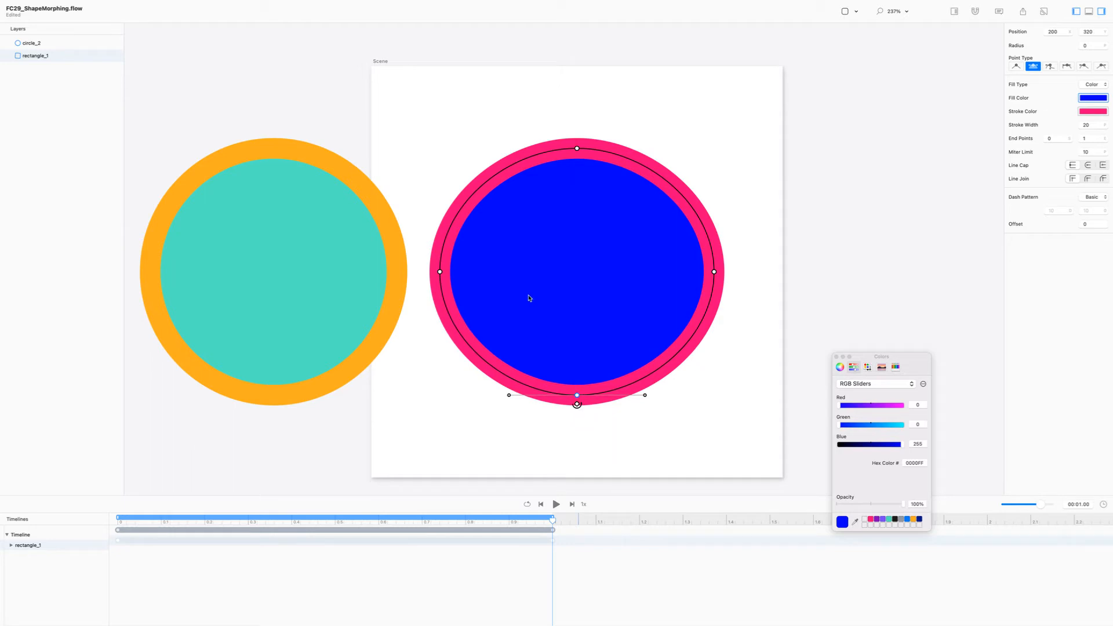
# - Overlay circle_2 on the blue shape to compare their sizes, and undo the move
pyautogui.click(440, 272)
pyautogui.press('Escape')
pyautogui.click(274, 298)
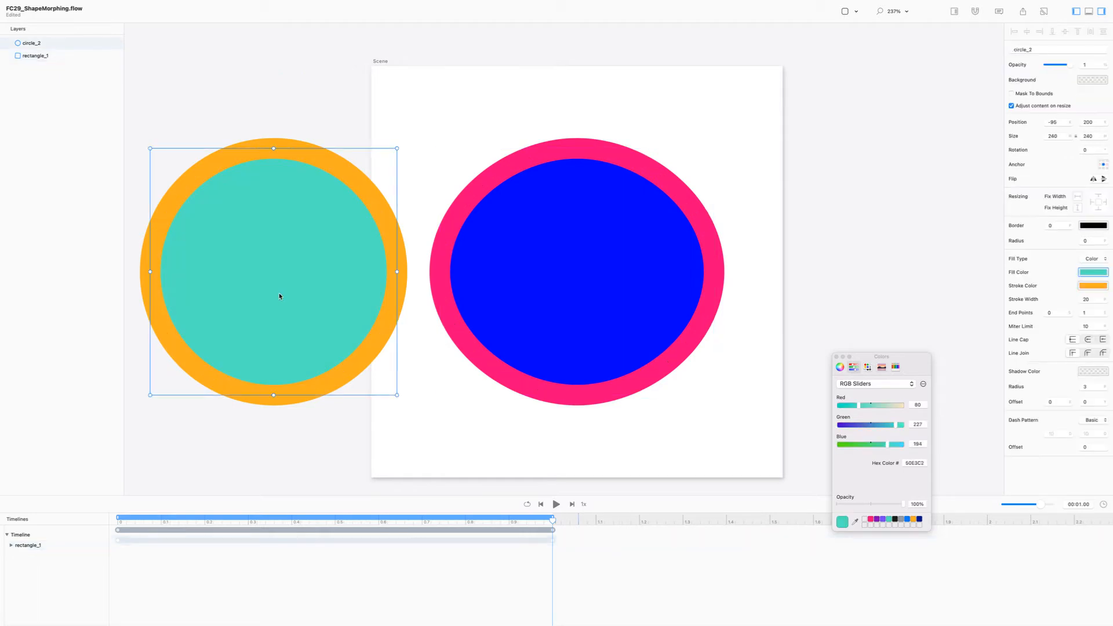
pyautogui.moveTo(284, 295); pyautogui.dragTo(579, 298)
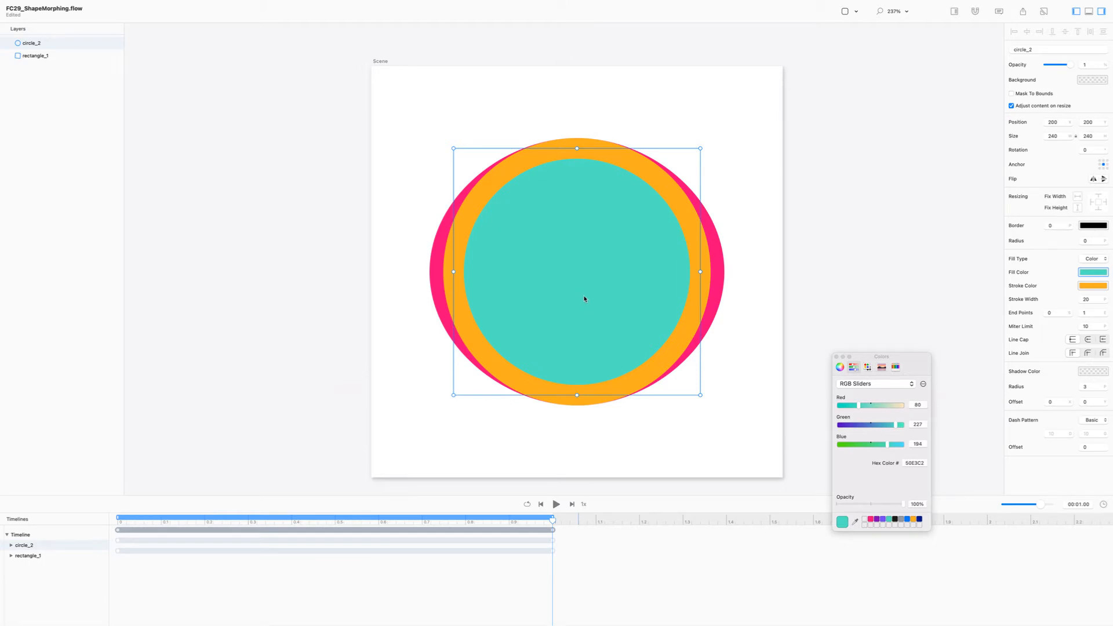
pyautogui.hotkey('ctrl', 'z')
# - Set the X position of the blue shape's leftmost path point to 80
pyautogui.click(628, 254)
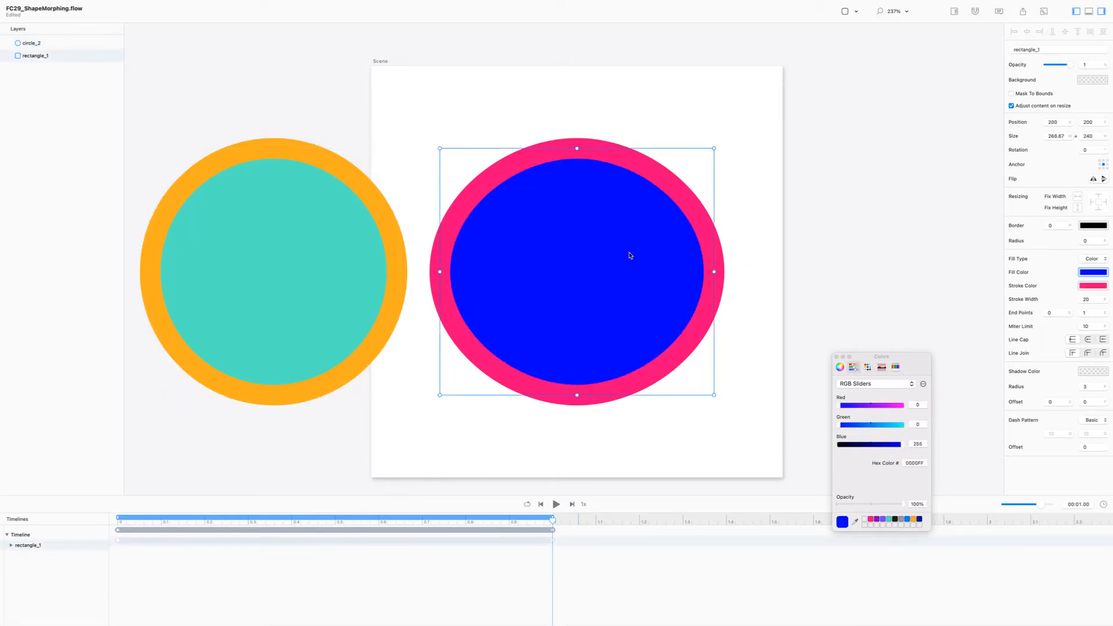
pyautogui.doubleClick(631, 255)
pyautogui.click(440, 272)
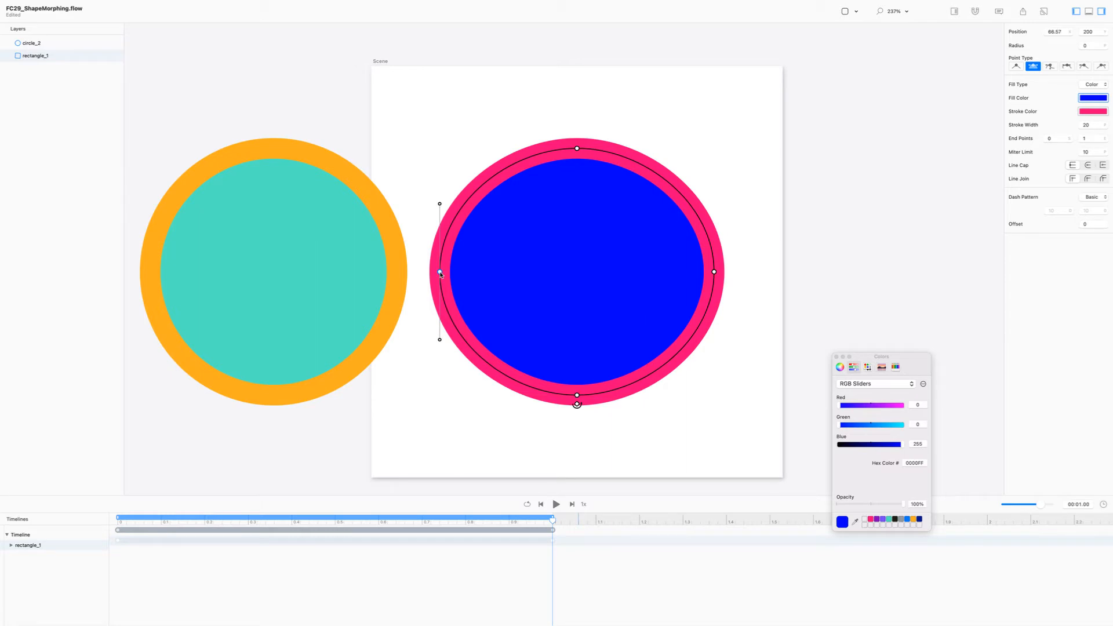
pyautogui.click(276, 280)
pyautogui.click(276, 281)
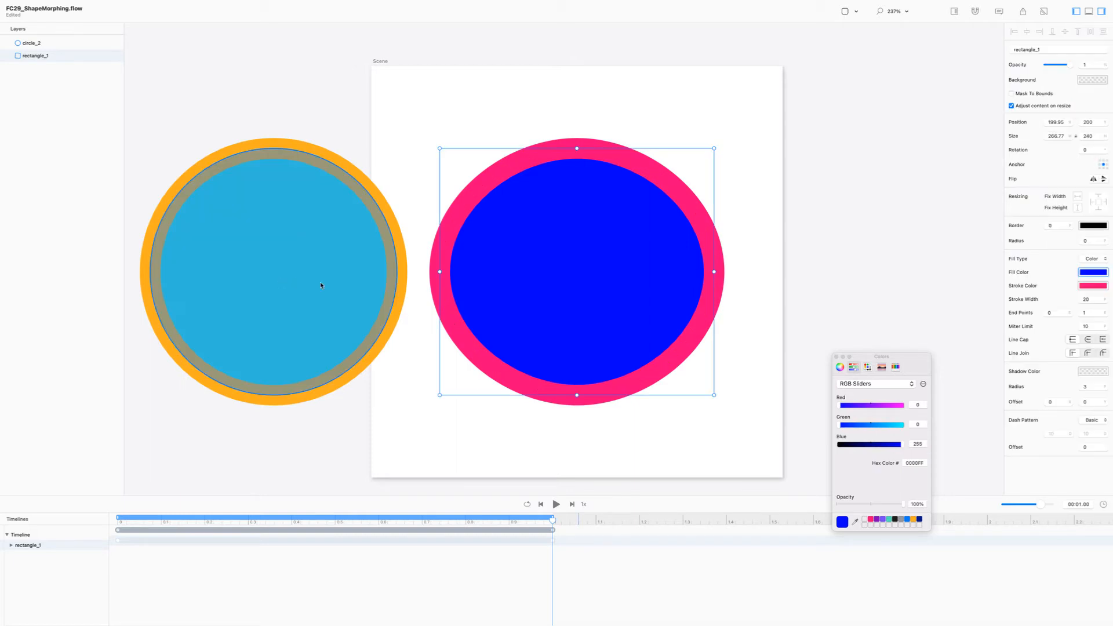
pyautogui.doubleClick(484, 277)
pyautogui.click(440, 272)
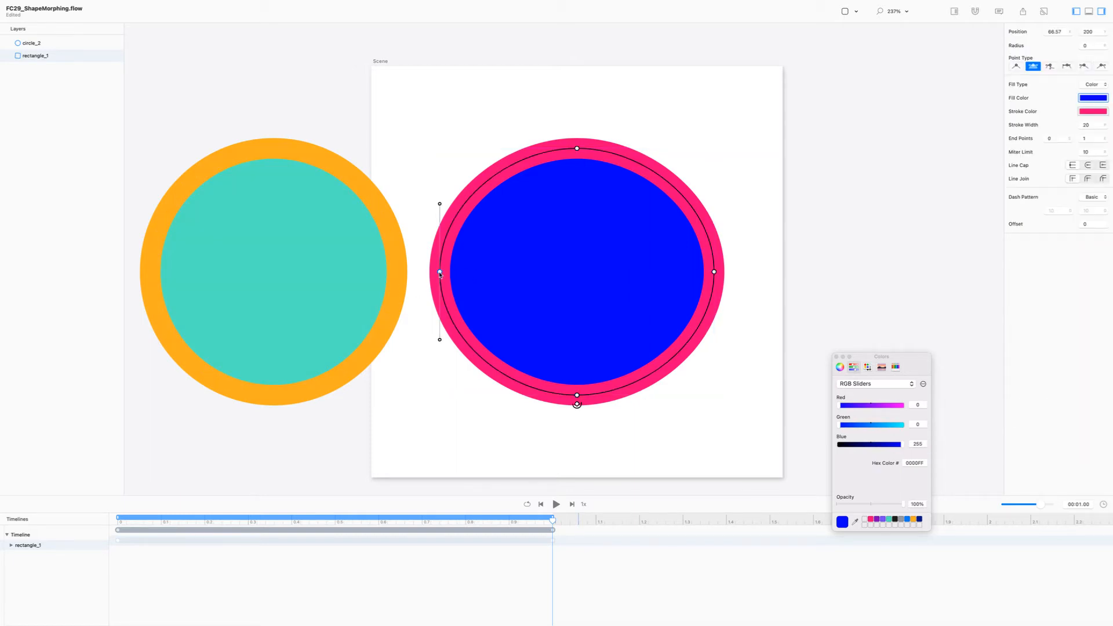
pyautogui.moveTo(441, 275); pyautogui.dragTo(459, 273)
pyautogui.click(1056, 32)
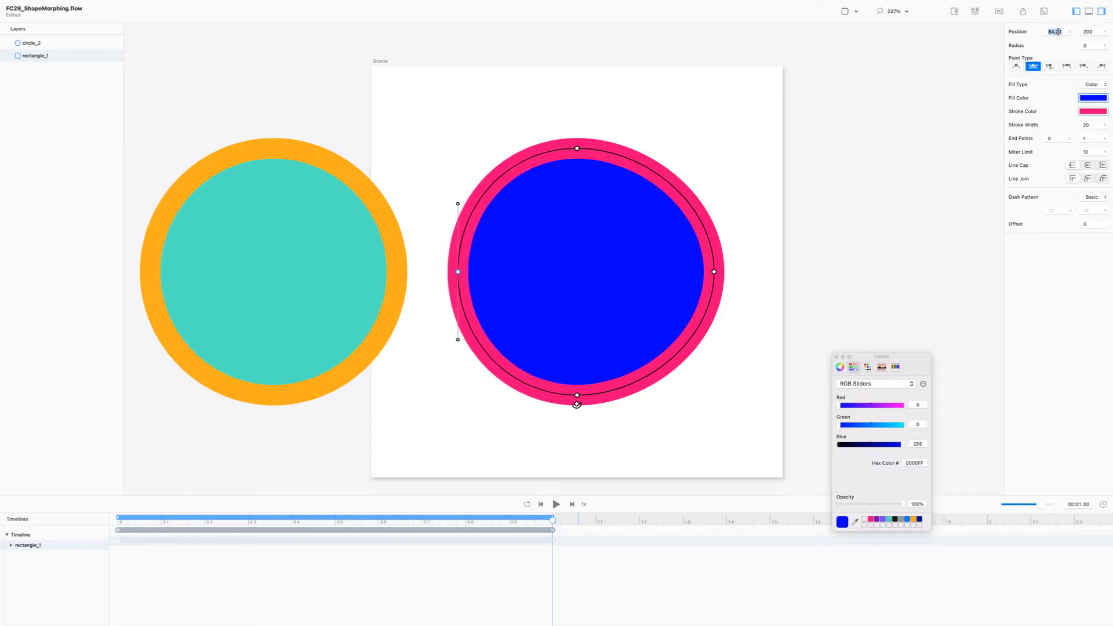
pyautogui.write('80')
pyautogui.press('Return')
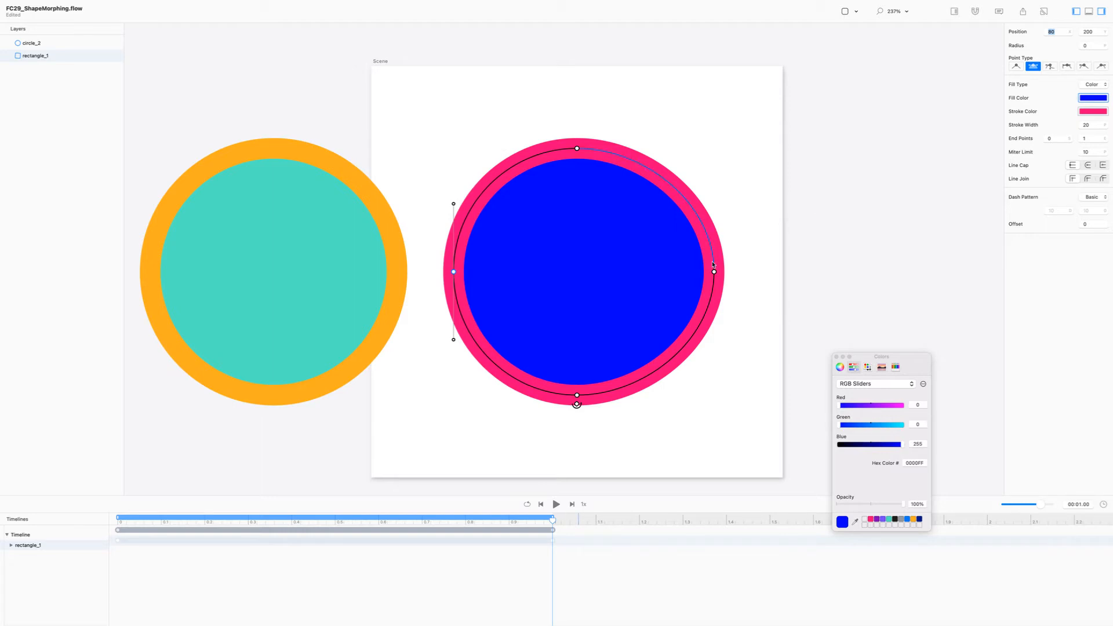
# - Set the X position of the blue shape's rightmost path point to 320 and leave point editing
pyautogui.click(713, 271)
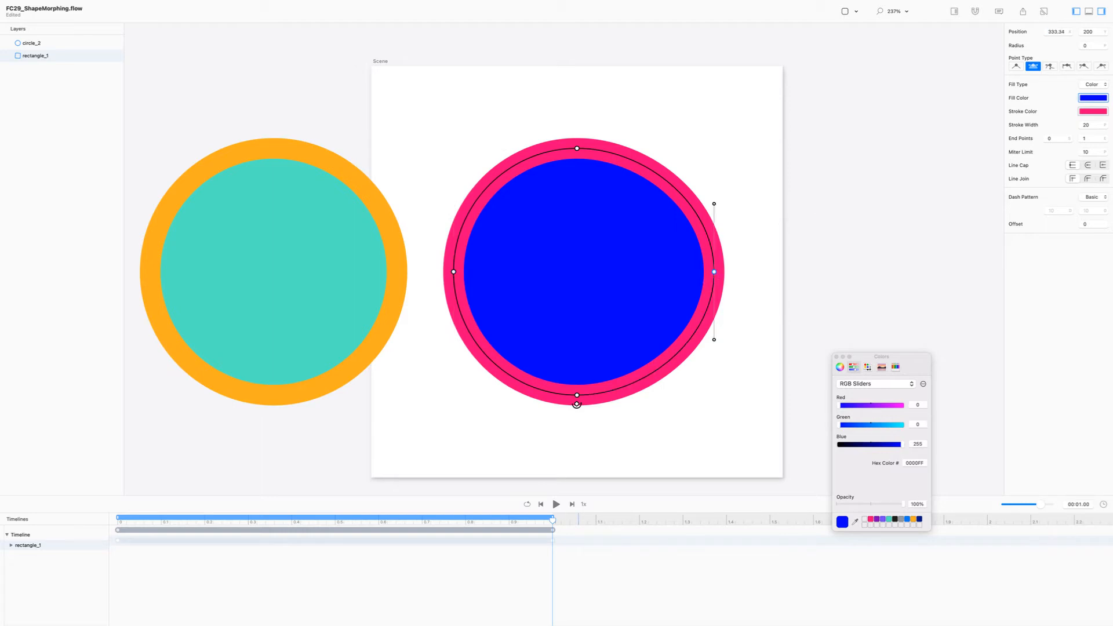
pyautogui.click(1056, 32)
pyautogui.write('320')
pyautogui.press('Return')
pyautogui.click(800, 208)
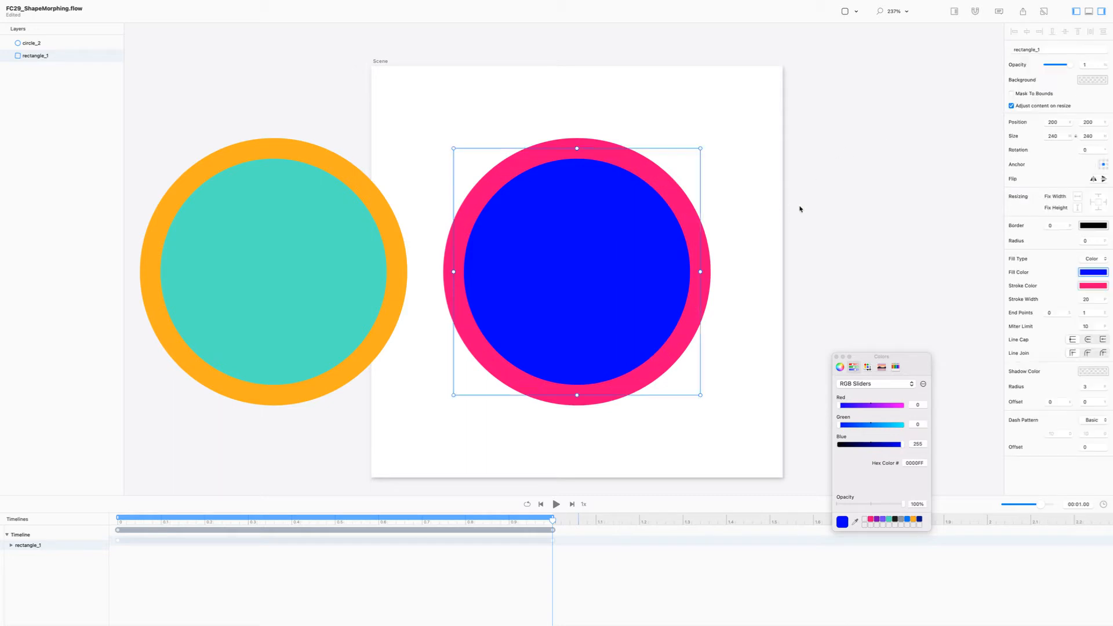
# - Deselect the shape, preview the morph, and return the playhead to 0 seconds
pyautogui.click(617, 66)
pyautogui.press('space')
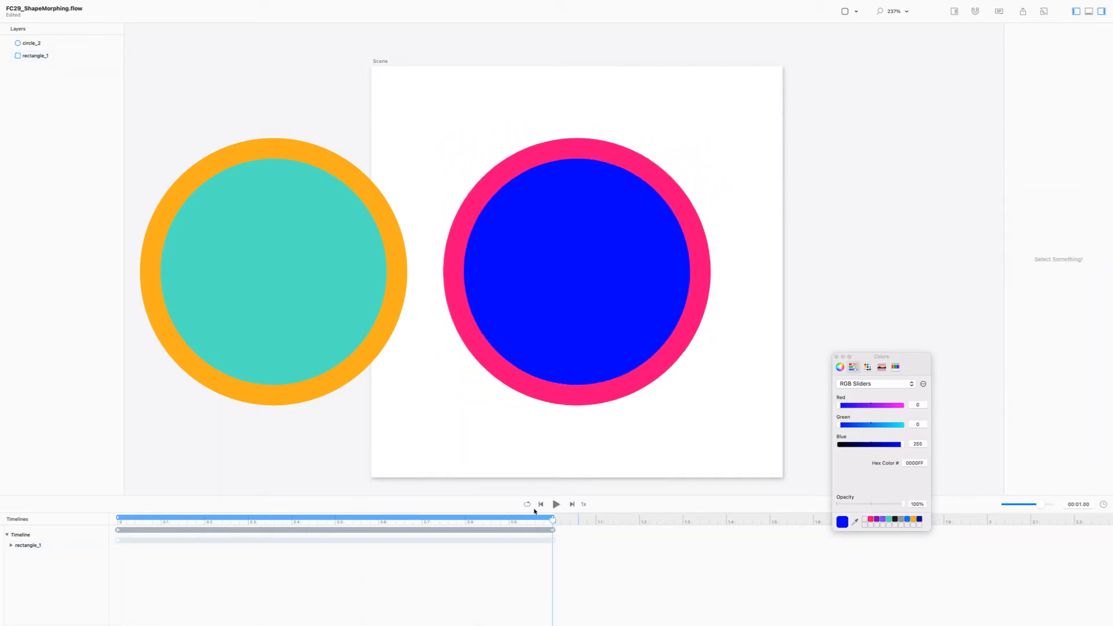
pyautogui.moveTo(553, 506); pyautogui.dragTo(113, 505)
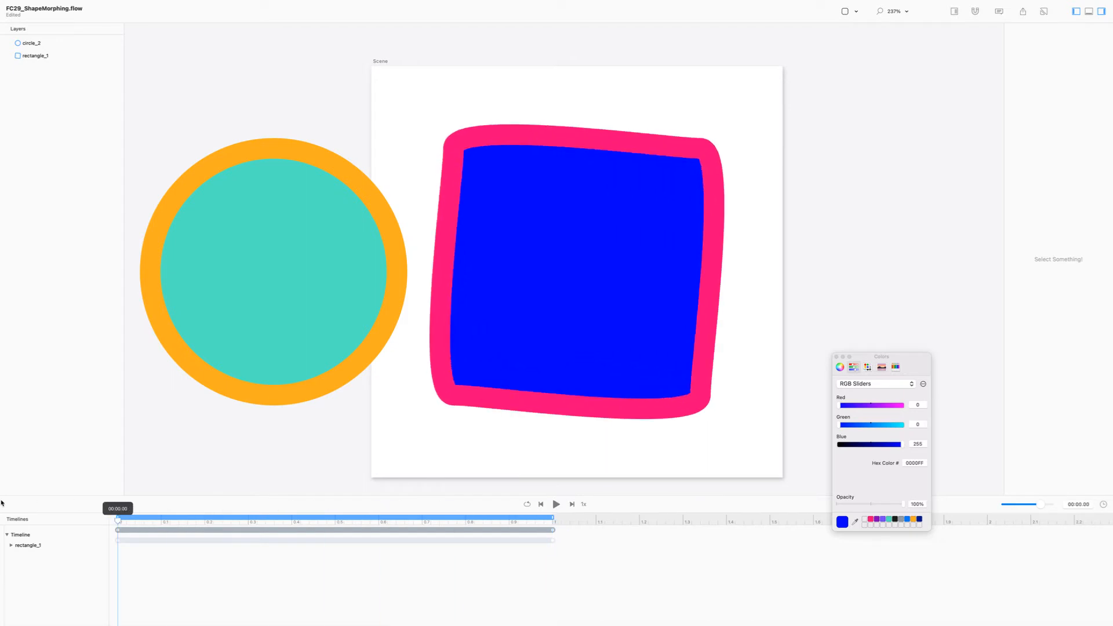
# - Expand rectangle_1's animated properties in the timeline and open its path at 0 seconds with the top-right point's handles accessible
pyautogui.click(11, 545)
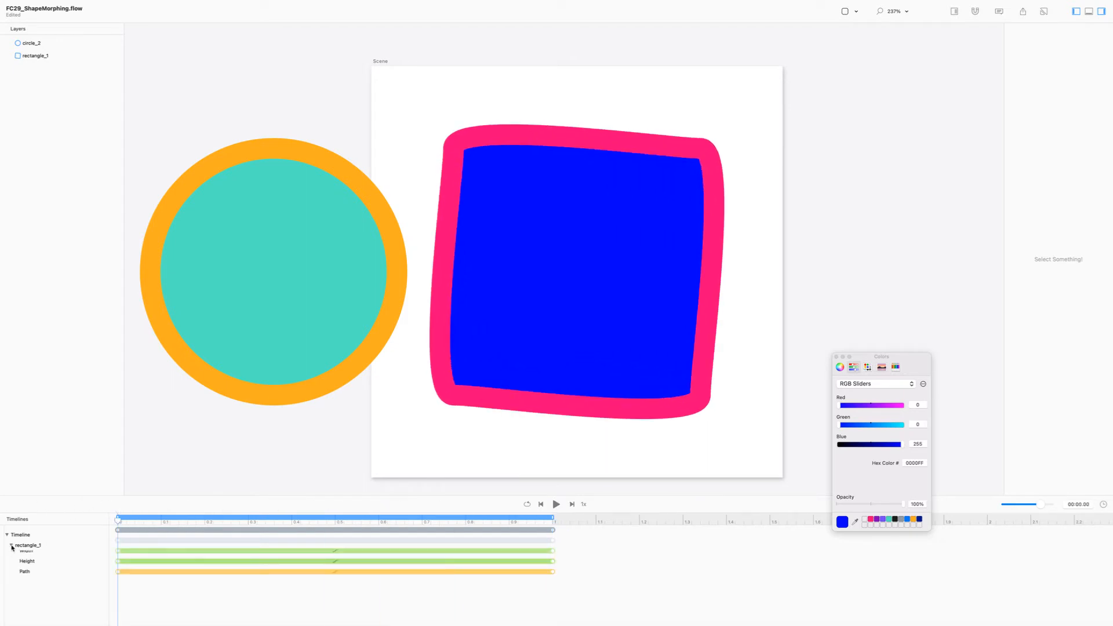
pyautogui.click(118, 573)
pyautogui.click(523, 315)
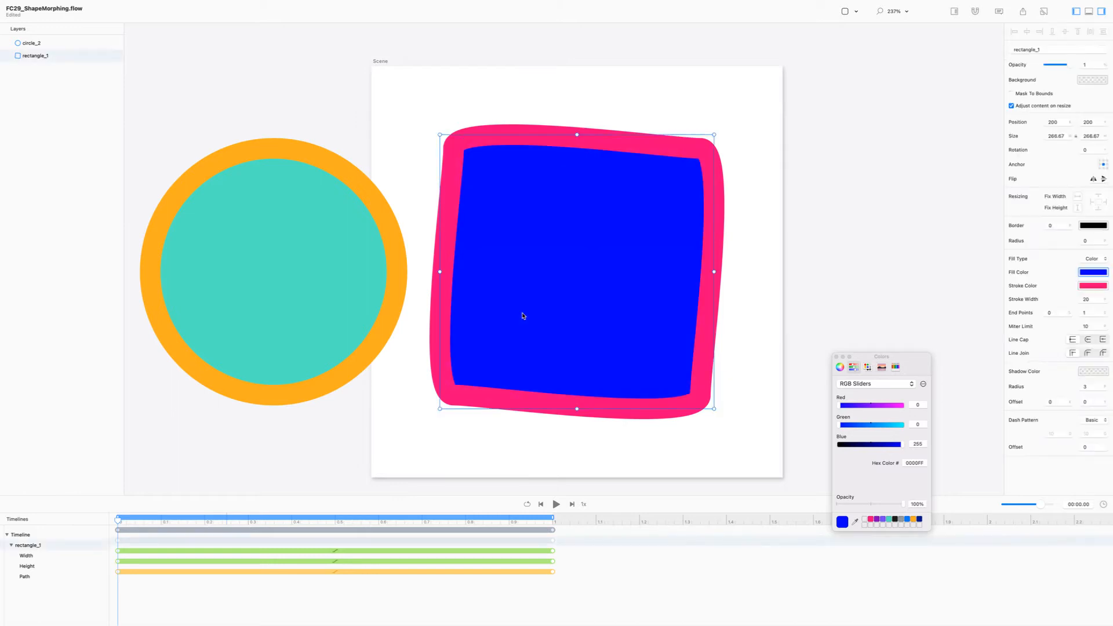
pyautogui.doubleClick(523, 315)
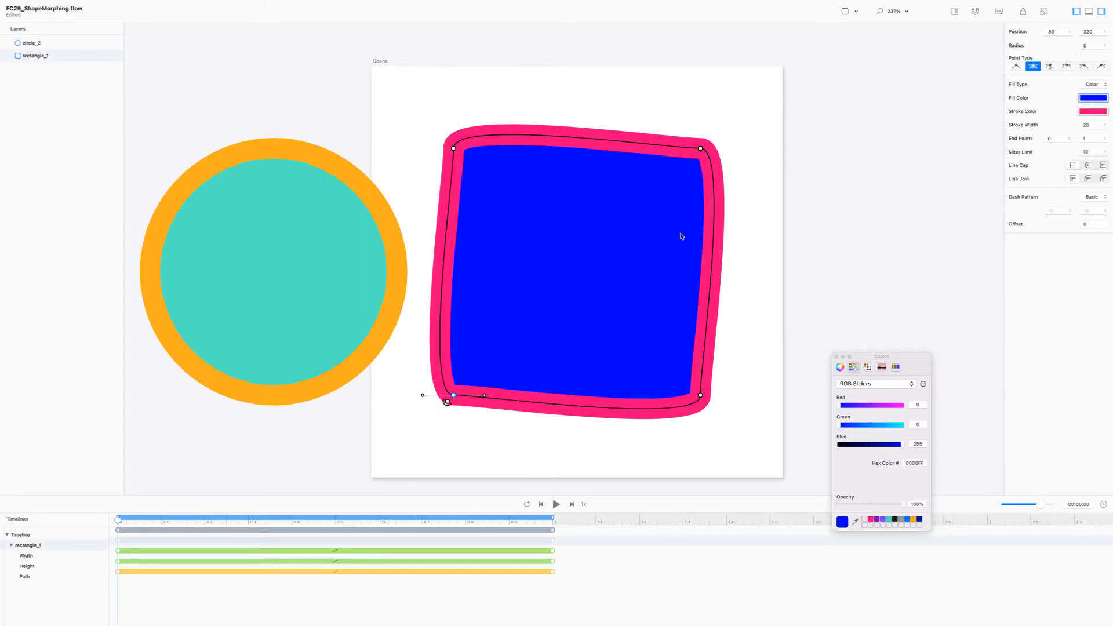
pyautogui.click(701, 149)
pyautogui.press('super+a')
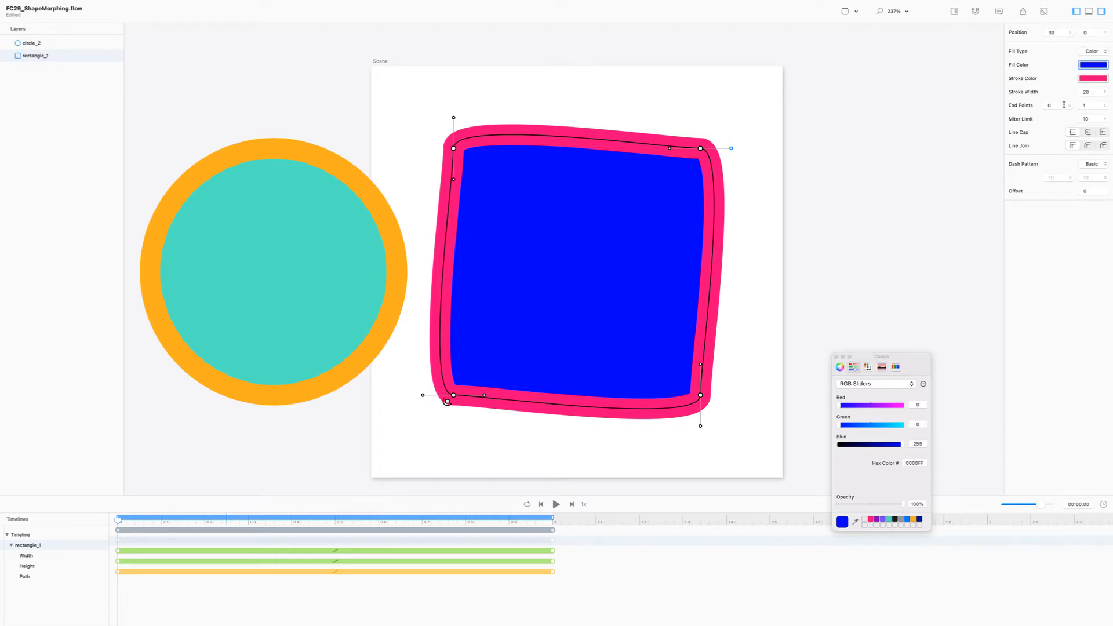
# - Set the X and Y offsets of the top-right corner point's handle to 0.01
pyautogui.click(1052, 33)
pyautogui.press('BackSpace')
pyautogui.write('.01')
pyautogui.press('Tab')
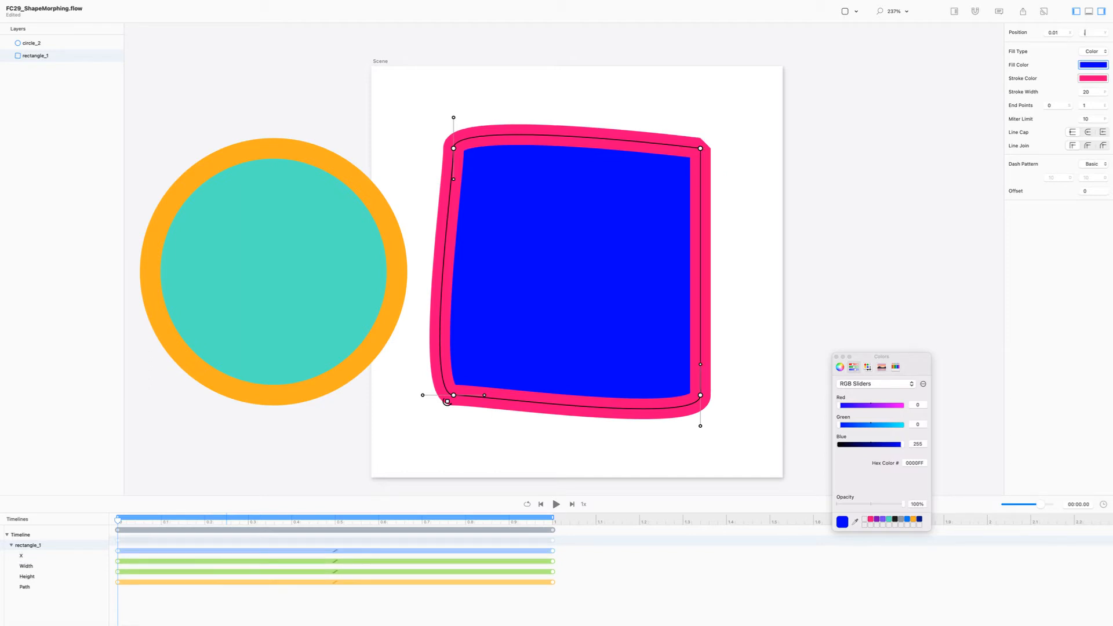
pyautogui.write('.01')
pyautogui.press('Tab')
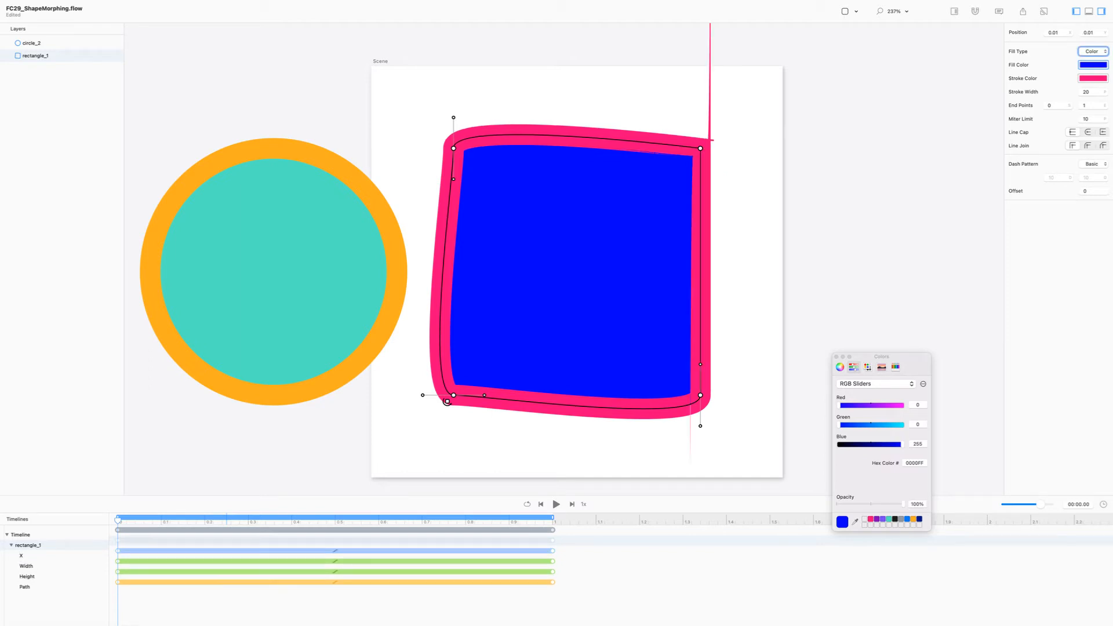
# - Set the X and Y offsets of the top-right corner point's handle to 0
pyautogui.hotkey('shift', 'Tab')
pyautogui.hotkey('shift', 'Tab')
pyautogui.write('0')
pyautogui.press('Tab')
pyautogui.write('0')
pyautogui.press('Tab')
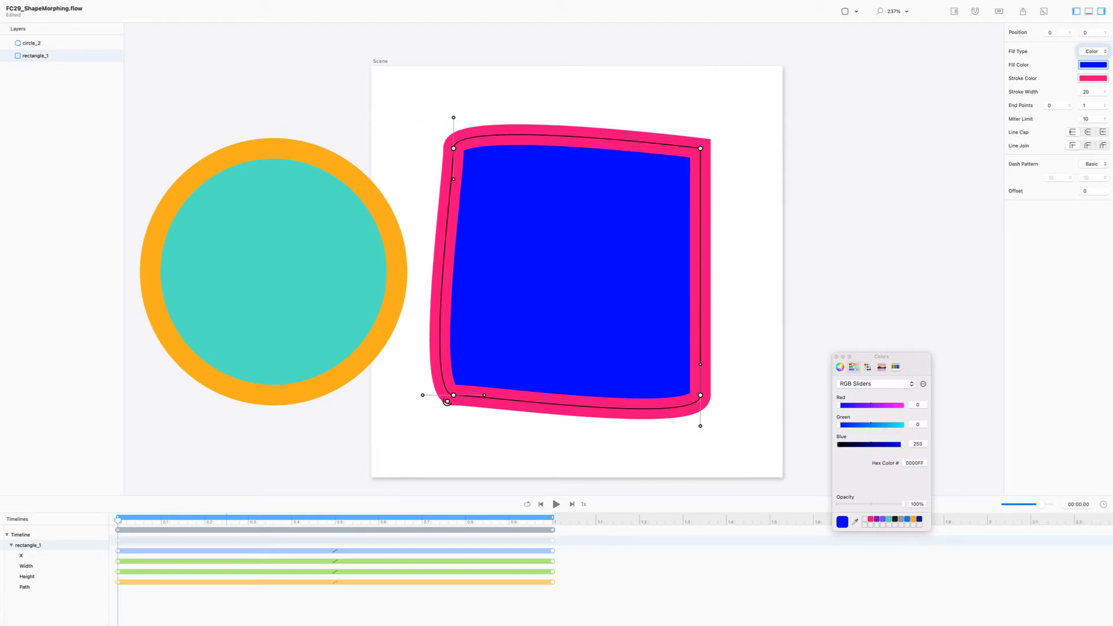
# - Set the Y offset of the bottom-right corner point's vertical handle to 0, making the corner sharp
pyautogui.moveTo(429, 111); pyautogui.dragTo(539, 490)
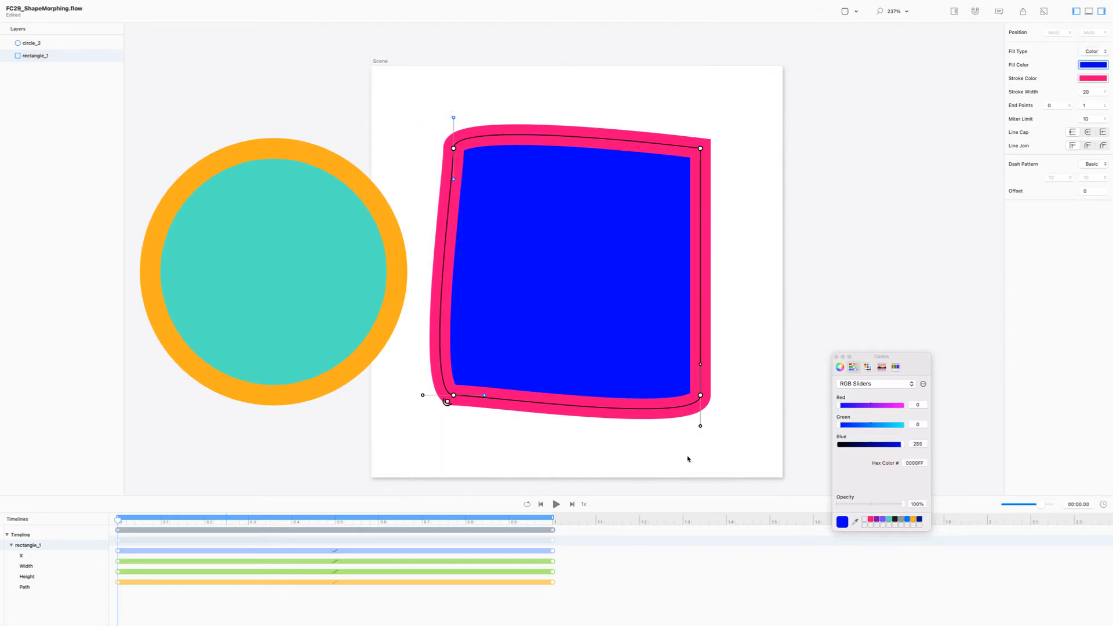
pyautogui.click(700, 394)
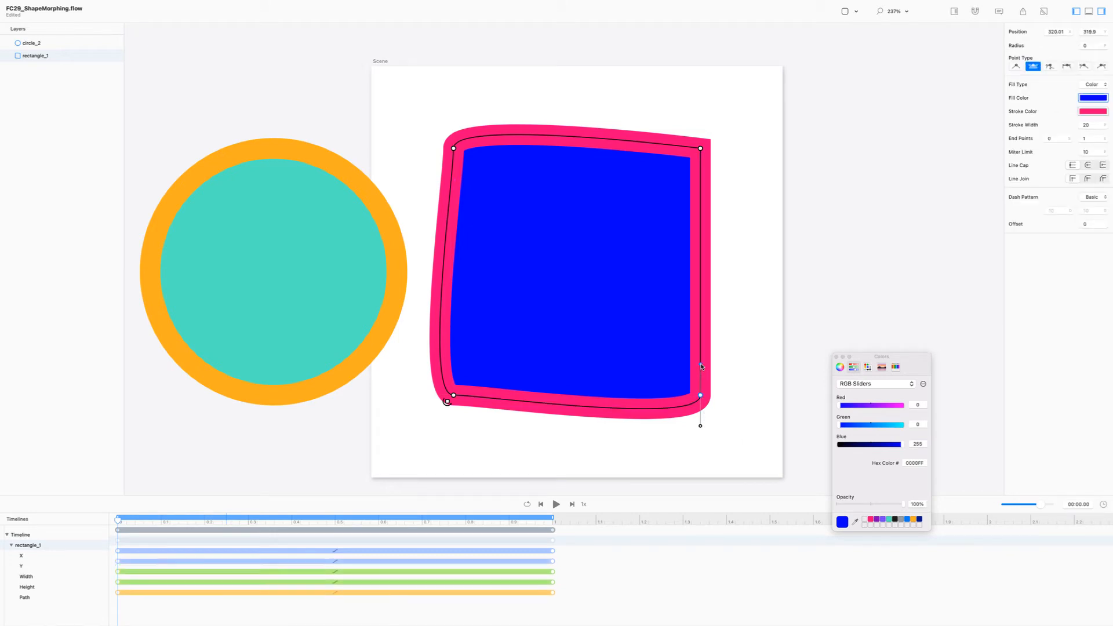
pyautogui.click(922, 118)
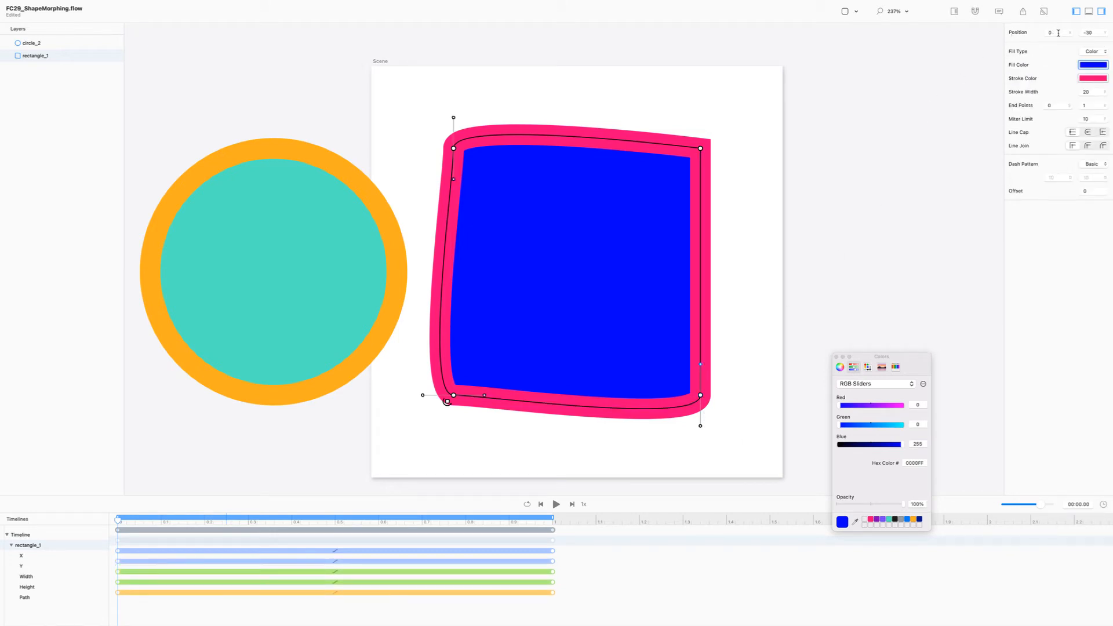
pyautogui.click(1093, 33)
pyautogui.write('0')
pyautogui.press('Return')
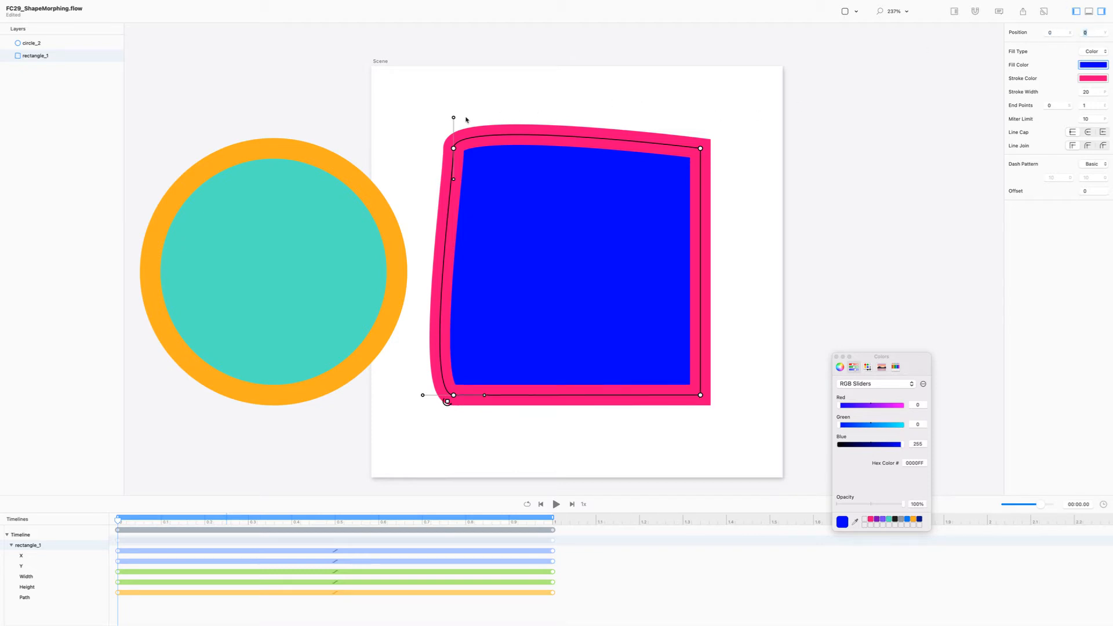
# - Set the Y offset of the top-left corner point's vertical handle to 0
pyautogui.click(453, 117)
pyautogui.click(1092, 33)
pyautogui.write('0')
pyautogui.press('Return')
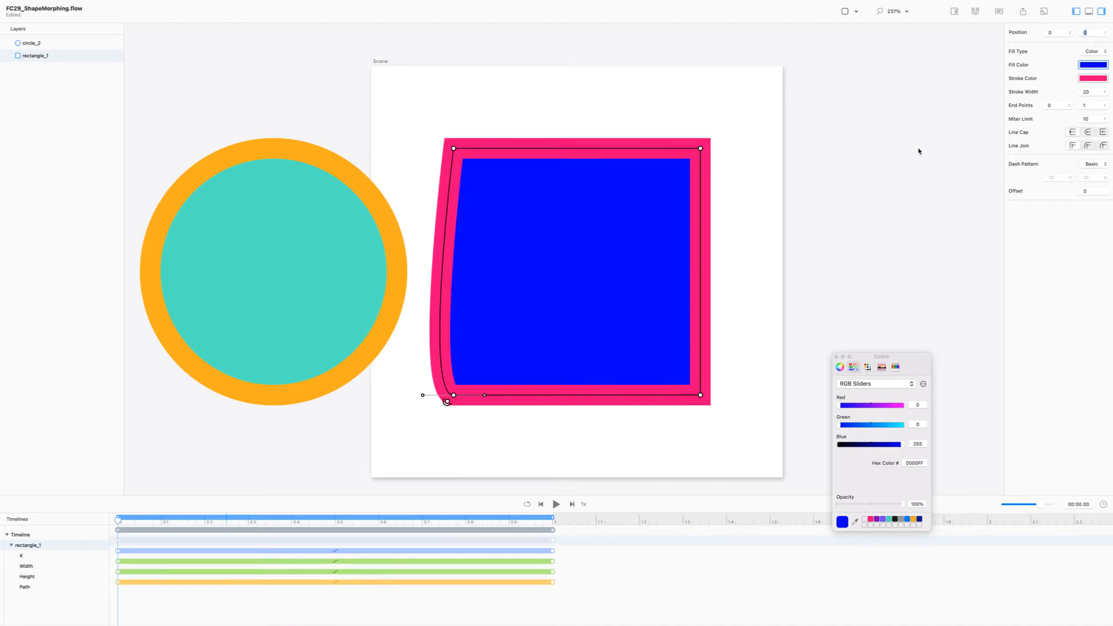
# - Try miter limits of 0 and 1000 on the square's stroke
pyautogui.click(484, 395)
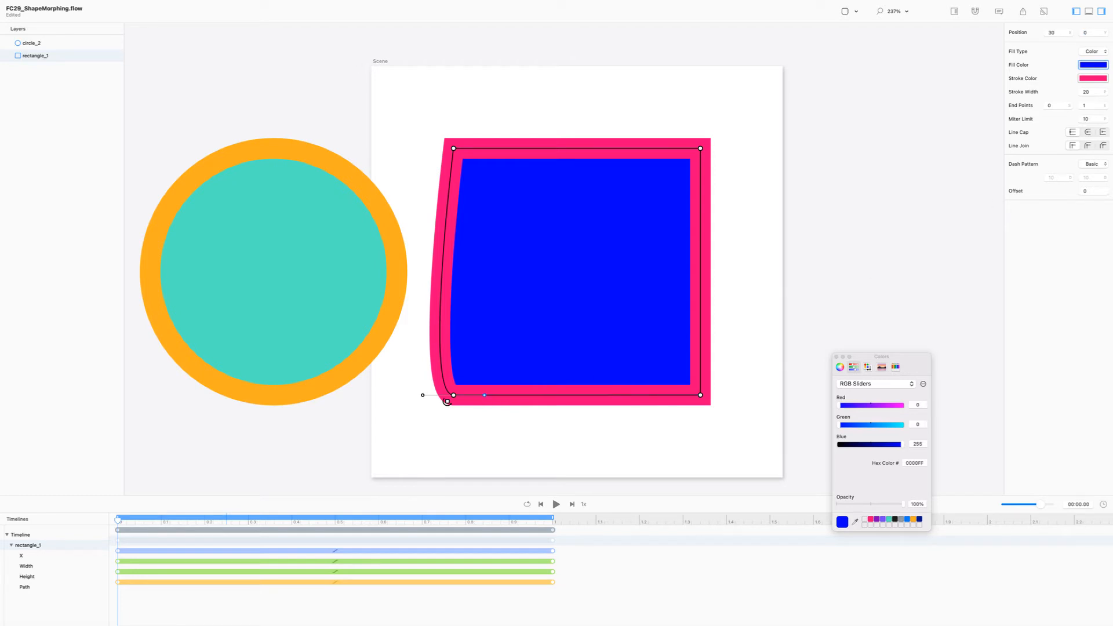
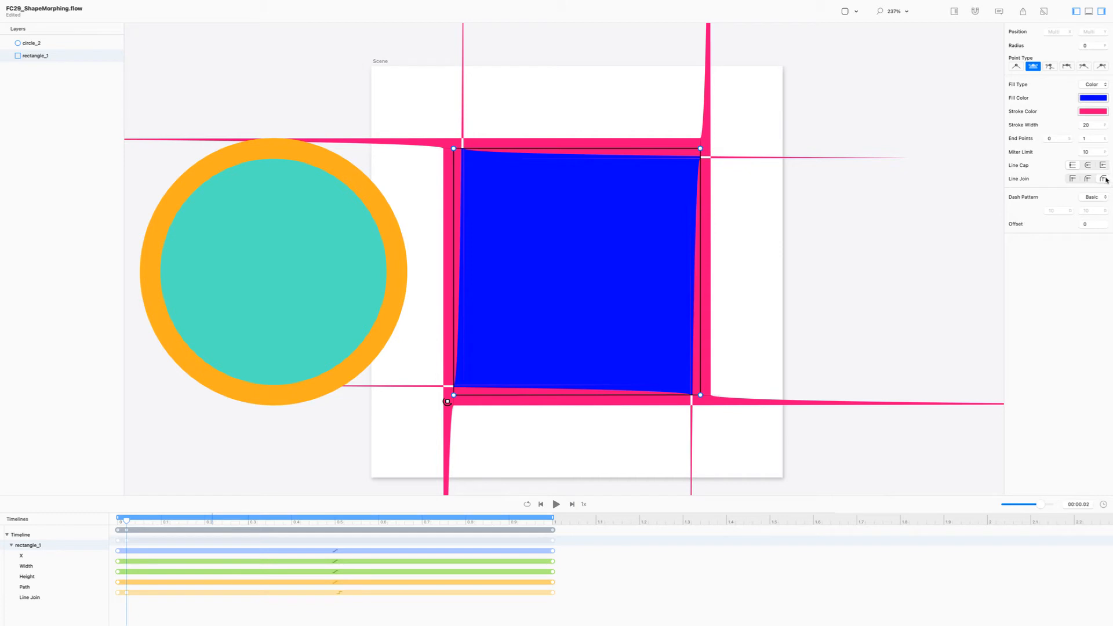
pyautogui.doubleClick(1088, 151)
pyautogui.write('0')
pyautogui.press('Return')
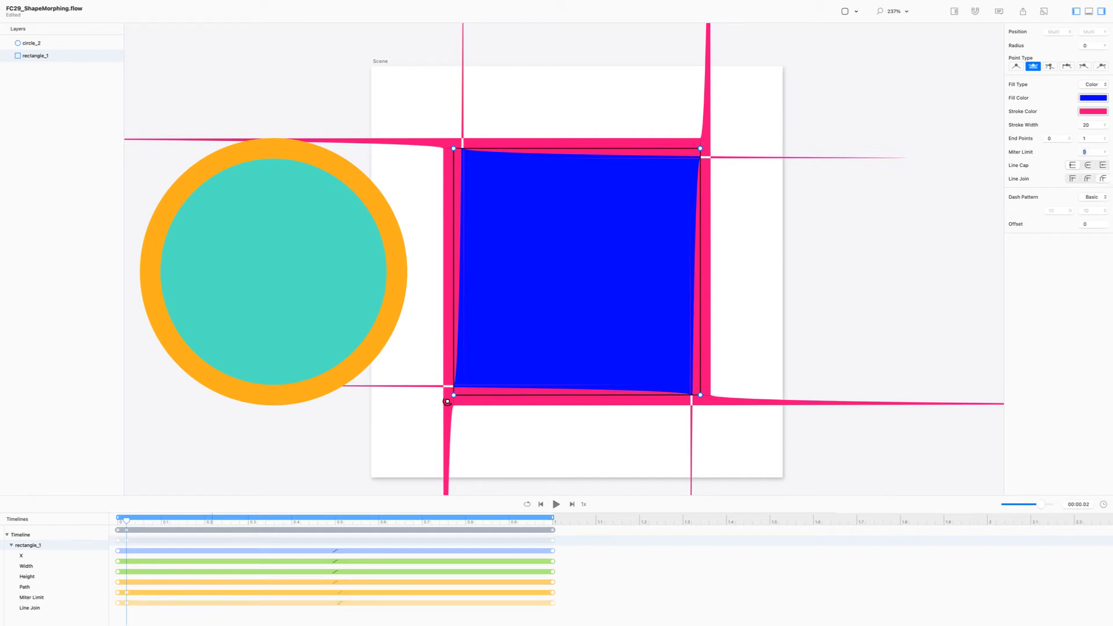
pyautogui.write('1000')
pyautogui.press('Return')
pyautogui.write('00')
pyautogui.press('Return')
pyautogui.press('Escape')
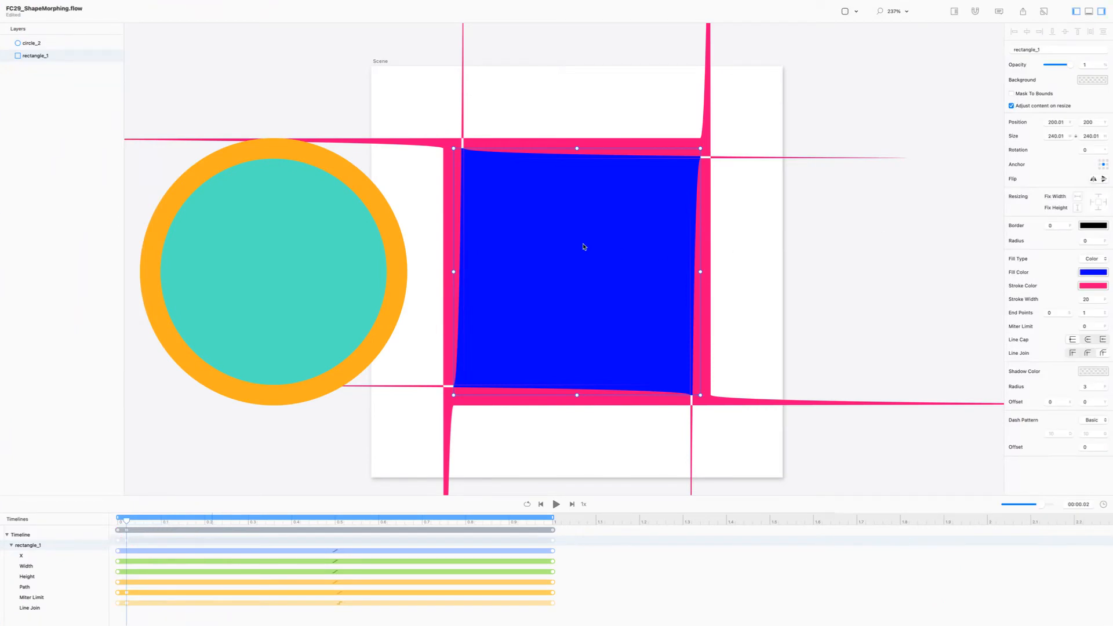
# - Delete the morphing square and the teal circle from the scene
pyautogui.press('Delete')
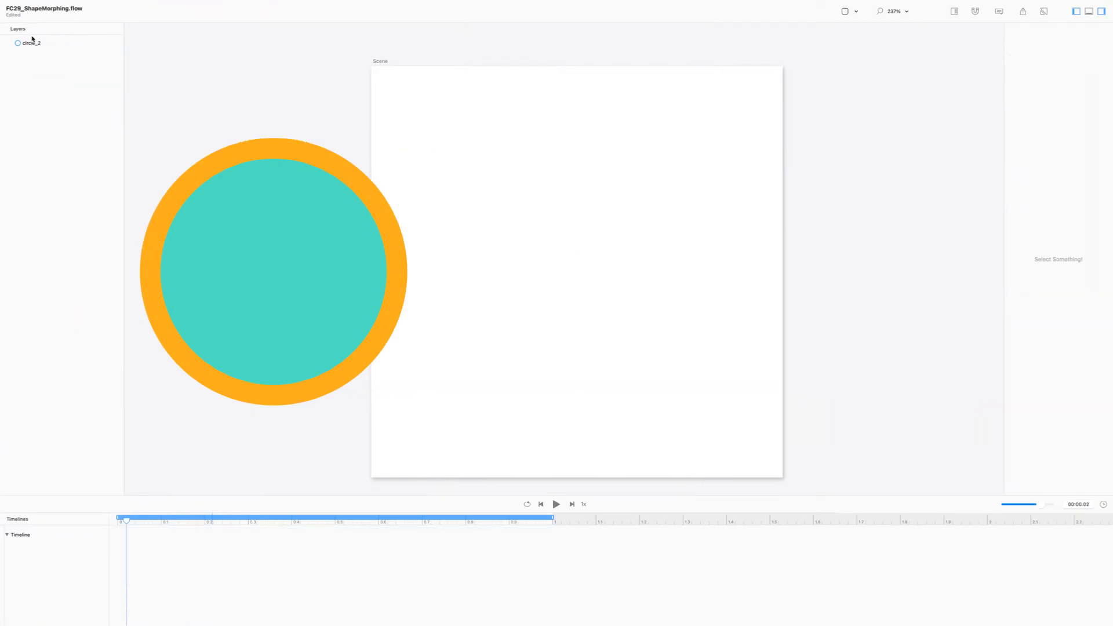
pyautogui.click(233, 181)
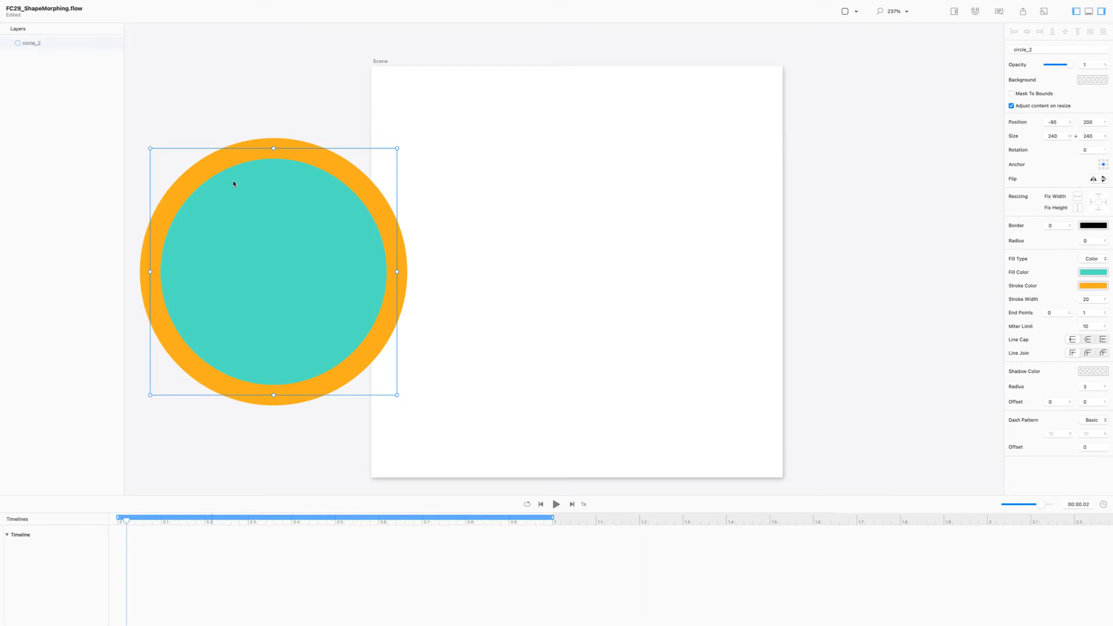
pyautogui.press('Delete')
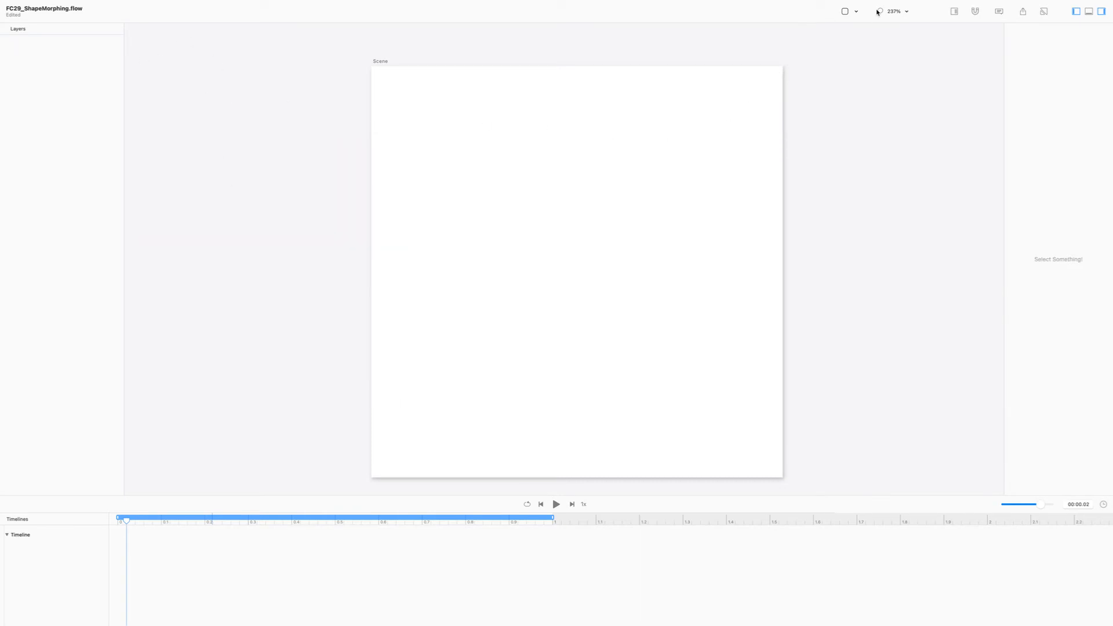
# - Insert a new rectangle and set its size to 240 by 240 with Relative Mode on
pyautogui.click(850, 16)
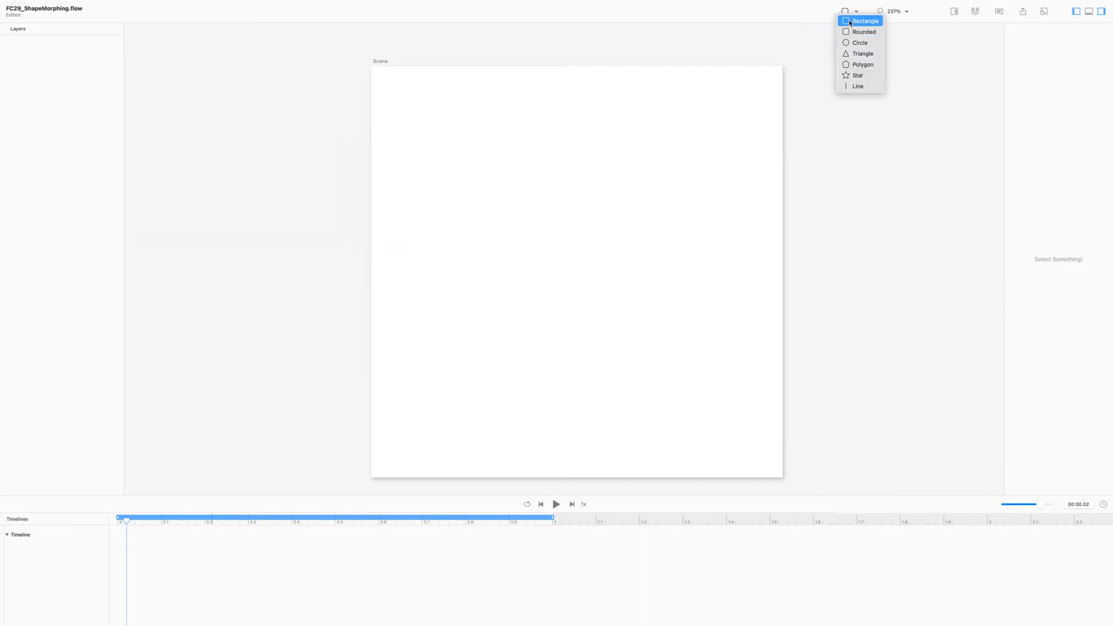
pyautogui.click(855, 20)
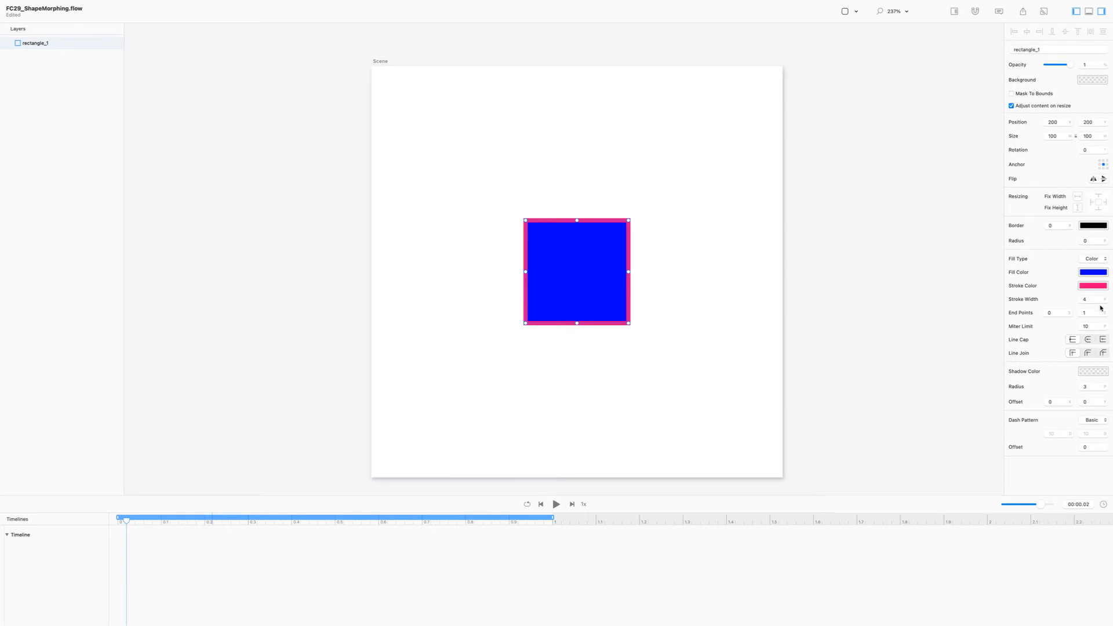
pyautogui.press('r')
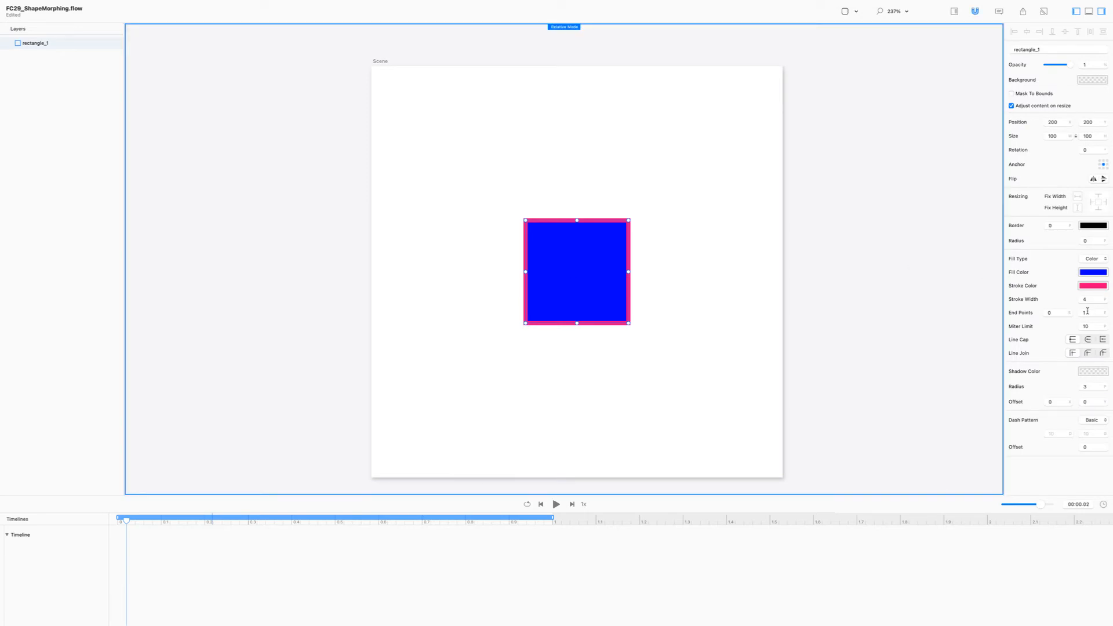
pyautogui.click(1052, 135)
pyautogui.write('240')
pyautogui.press('Return')
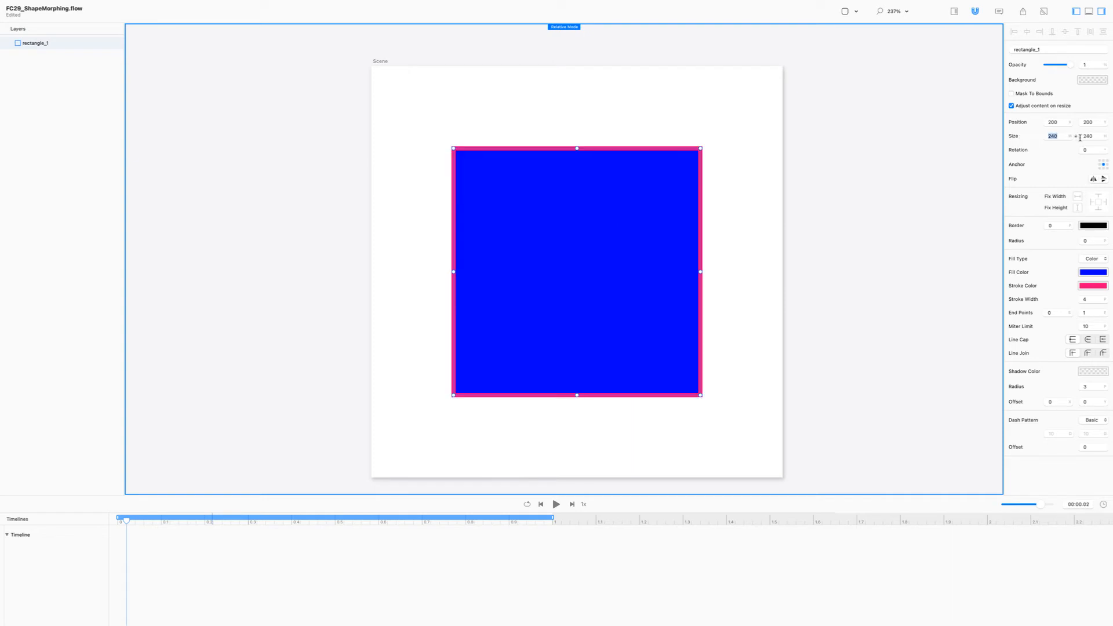
# - Set the new square's stroke width to 32
pyautogui.click(1097, 299)
pyautogui.write('32')
pyautogui.press('Return')
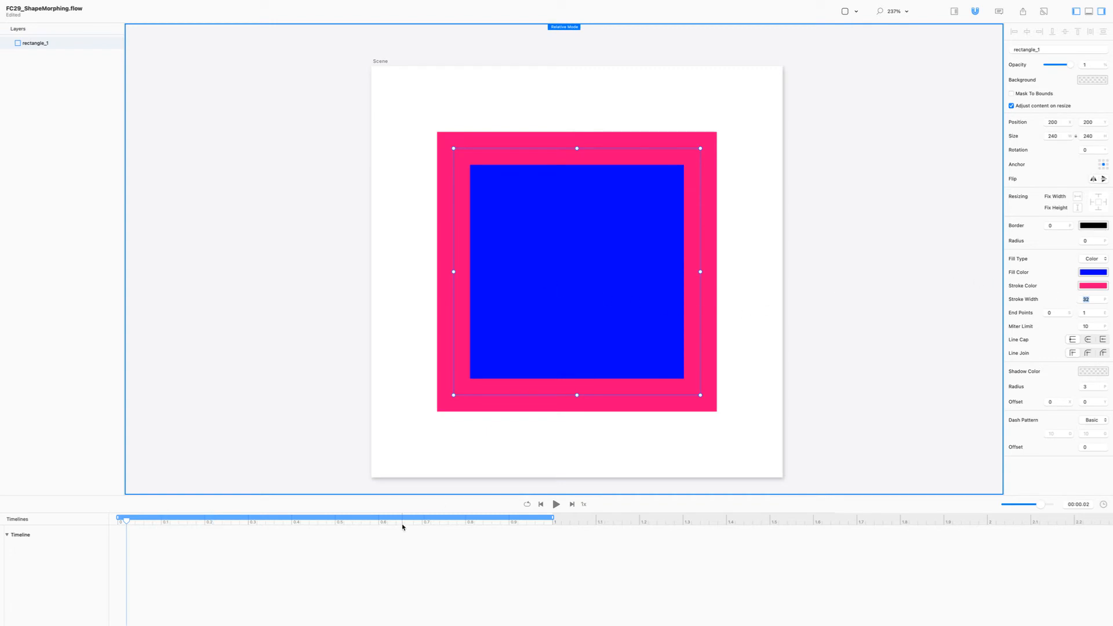
# - At 0 seconds, set the radius of all the square's path points to 120, rounding it into a circle
pyautogui.click(118, 521)
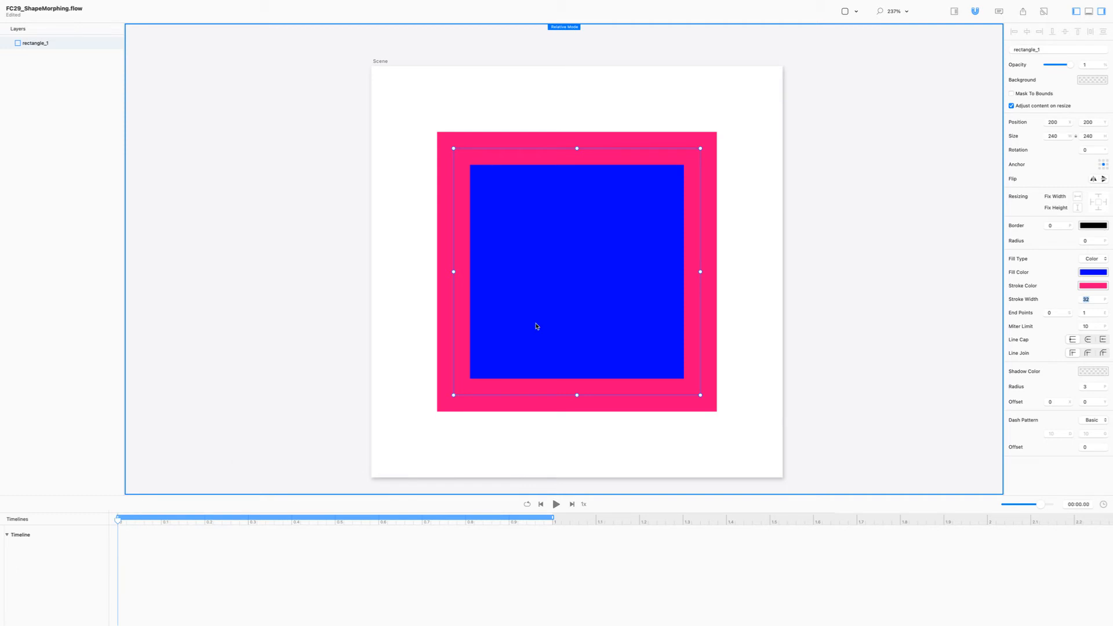
pyautogui.doubleClick(570, 307)
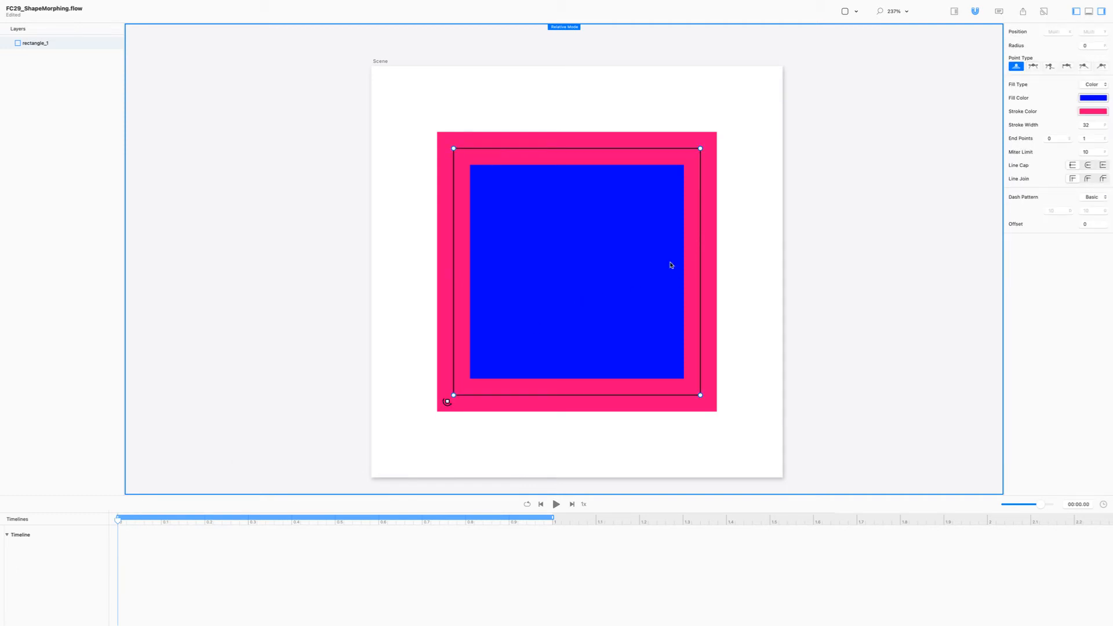
pyautogui.click(1088, 45)
pyautogui.write('124')
pyautogui.press('Return')
pyautogui.press('Escape')
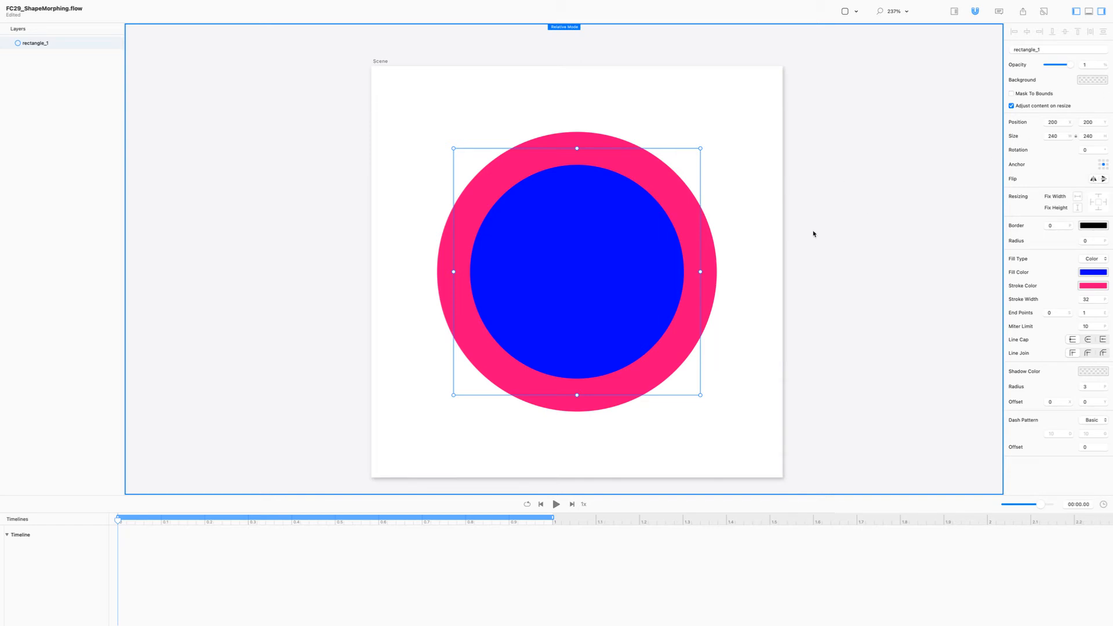
# - Turn off Relative Mode and keyframe the radius of all path points to 0 at 1 second
pyautogui.press('super+r')
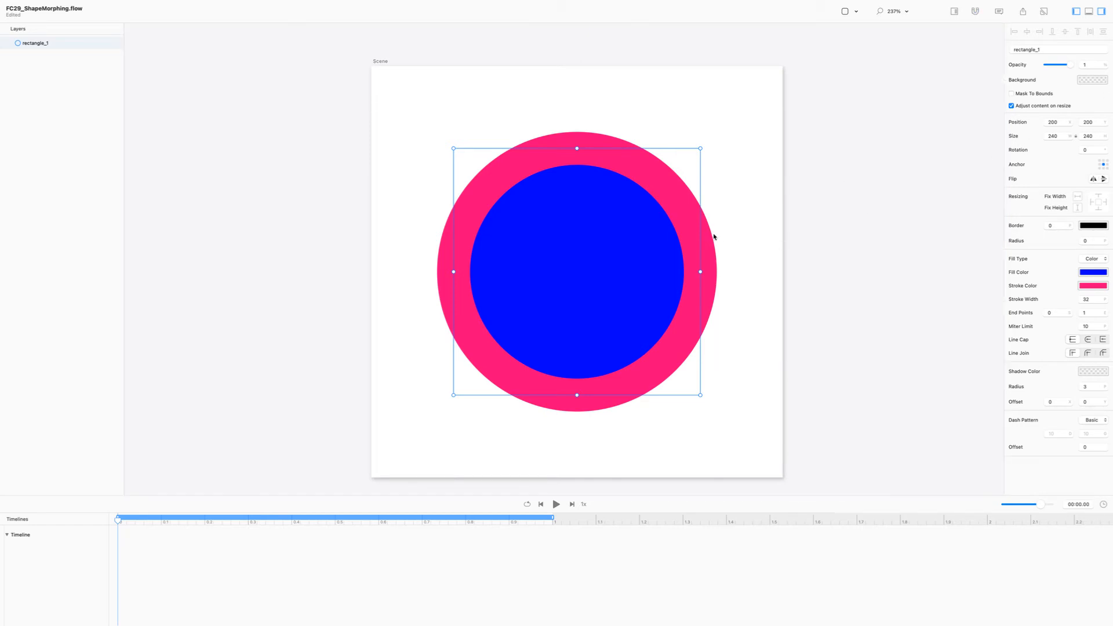
pyautogui.moveTo(469, 523); pyautogui.dragTo(552, 522)
pyautogui.doubleClick(604, 278)
pyautogui.press('Escape')
pyautogui.doubleClick(599, 316)
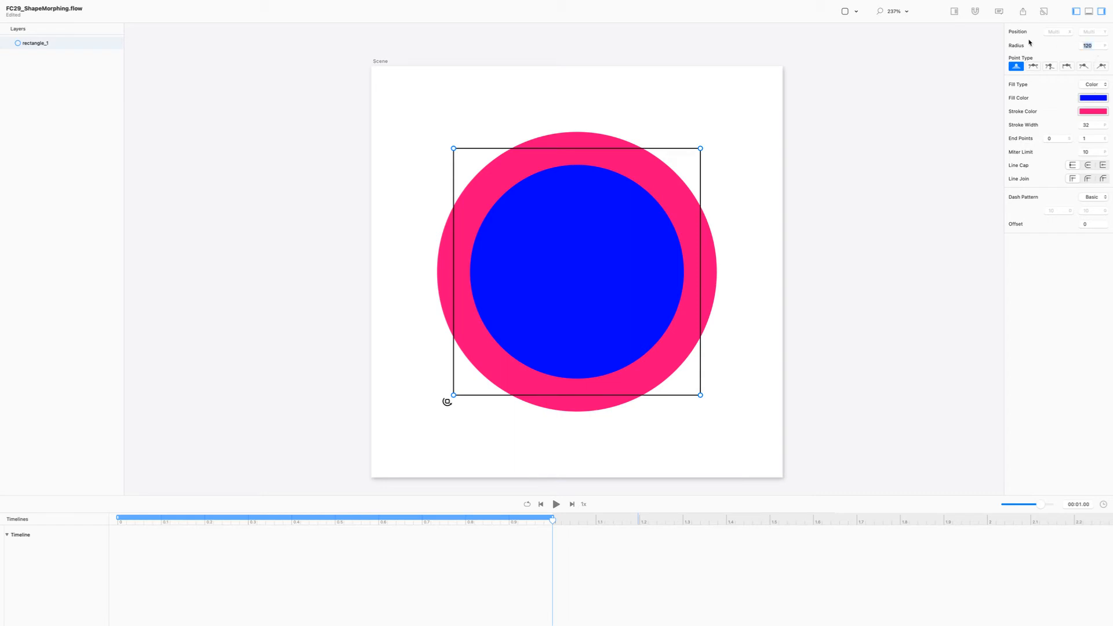
pyautogui.write('0')
pyautogui.press('Return')
pyautogui.press('Escape')
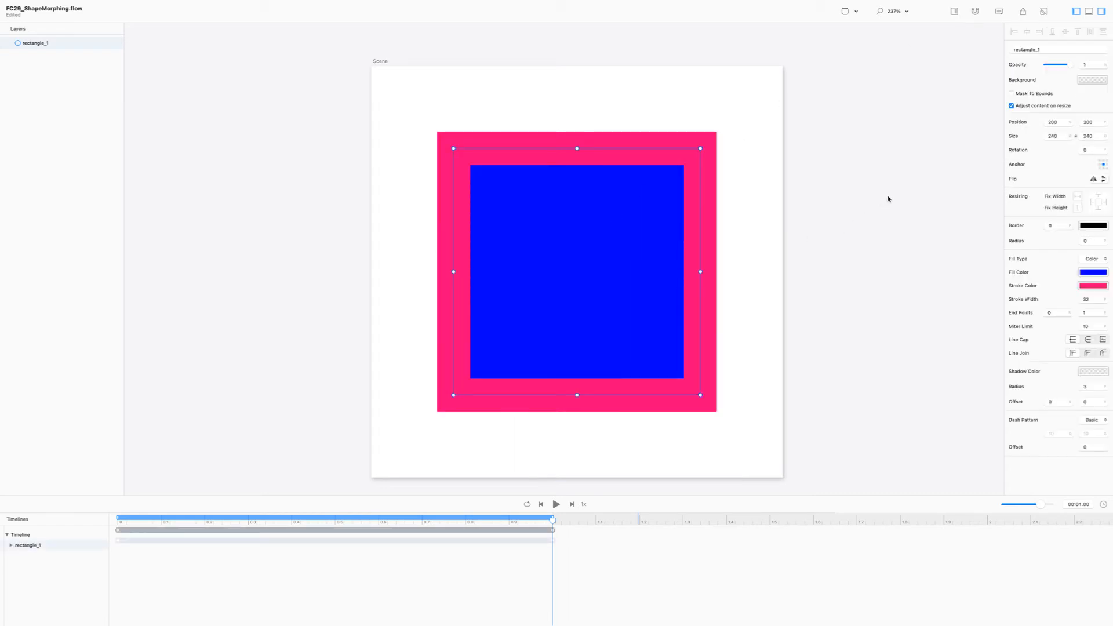
# - Preview the circle-to-square morph and check the path points' radius at 1 second and 0 seconds
pyautogui.press('space')
pyautogui.moveTo(323, 521); pyautogui.dragTo(725, 440)
pyautogui.doubleClick(612, 322)
pyautogui.press('super+a')
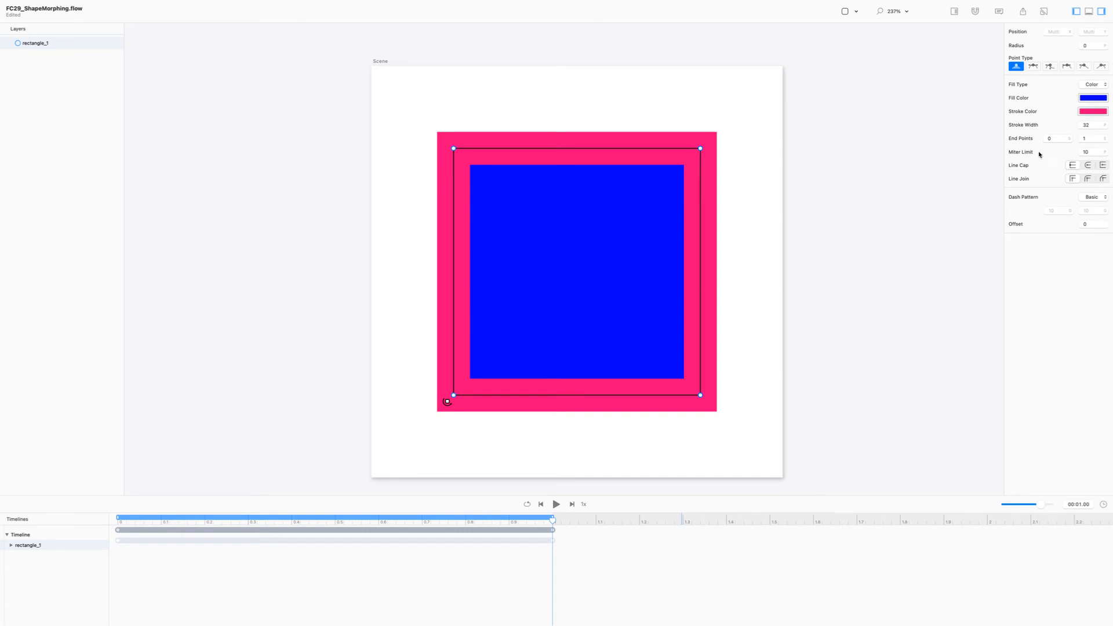
pyautogui.click(1090, 45)
pyautogui.moveTo(553, 521); pyautogui.dragTo(62, 541)
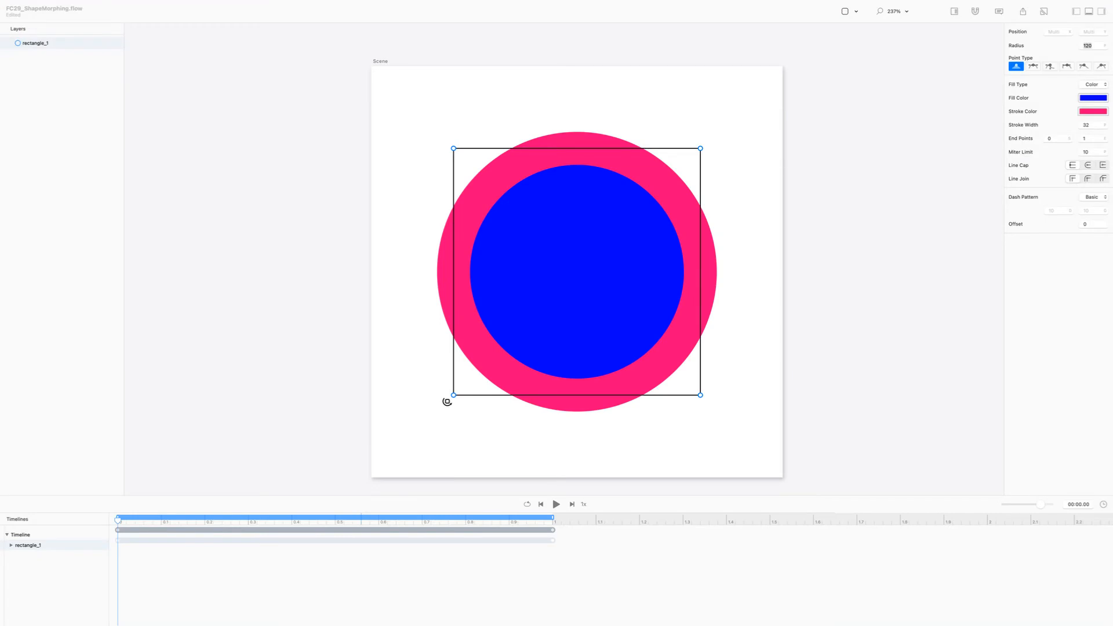
pyautogui.click(320, 293)
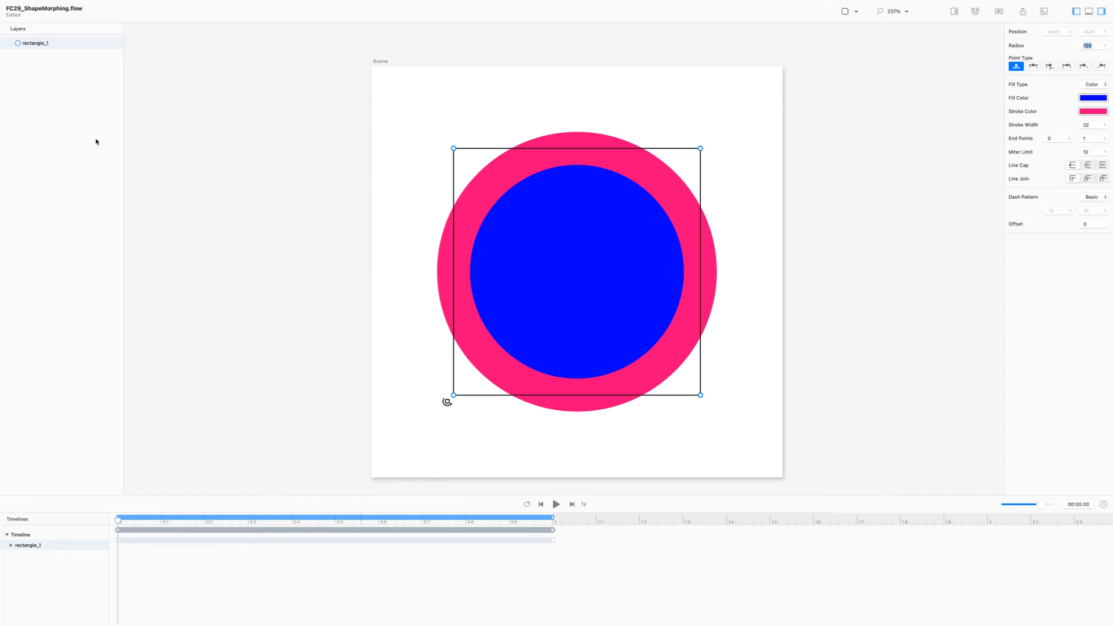
# - Rename the timeline circleToSquare and widen the timeline name column
pyautogui.click(30, 534)
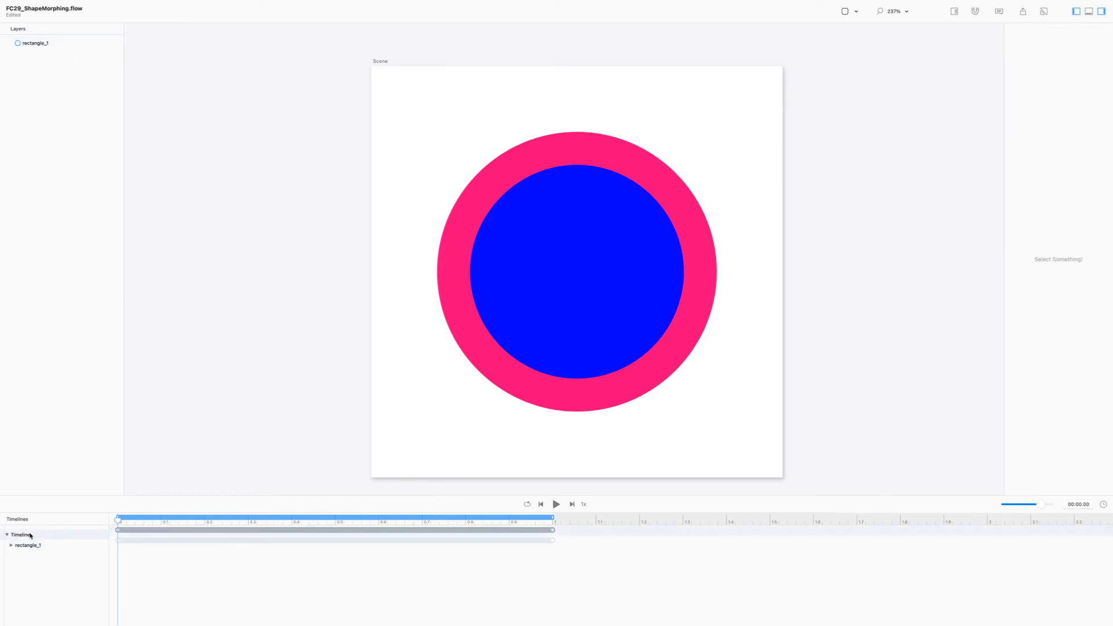
pyautogui.doubleClick(23, 535)
pyautogui.write('circleToSquare')
pyautogui.press('Return')
pyautogui.moveTo(110, 518); pyautogui.dragTo(120, 518)
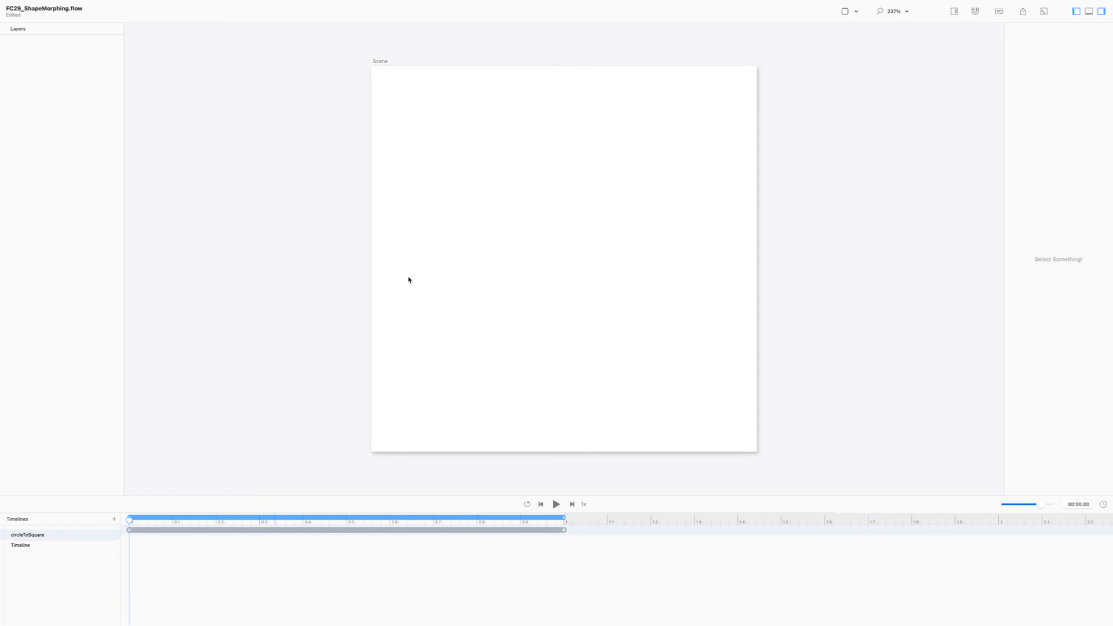
# - Insert a triangle into the new empty scene and turn on Relative Mode
pyautogui.click(845, 12)
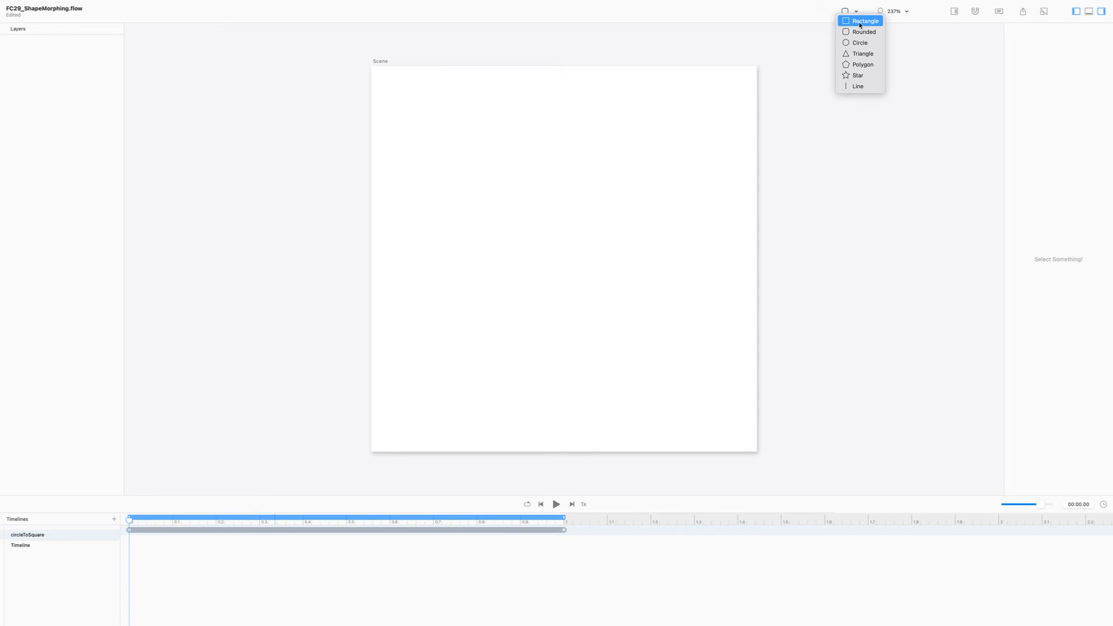
pyautogui.click(864, 53)
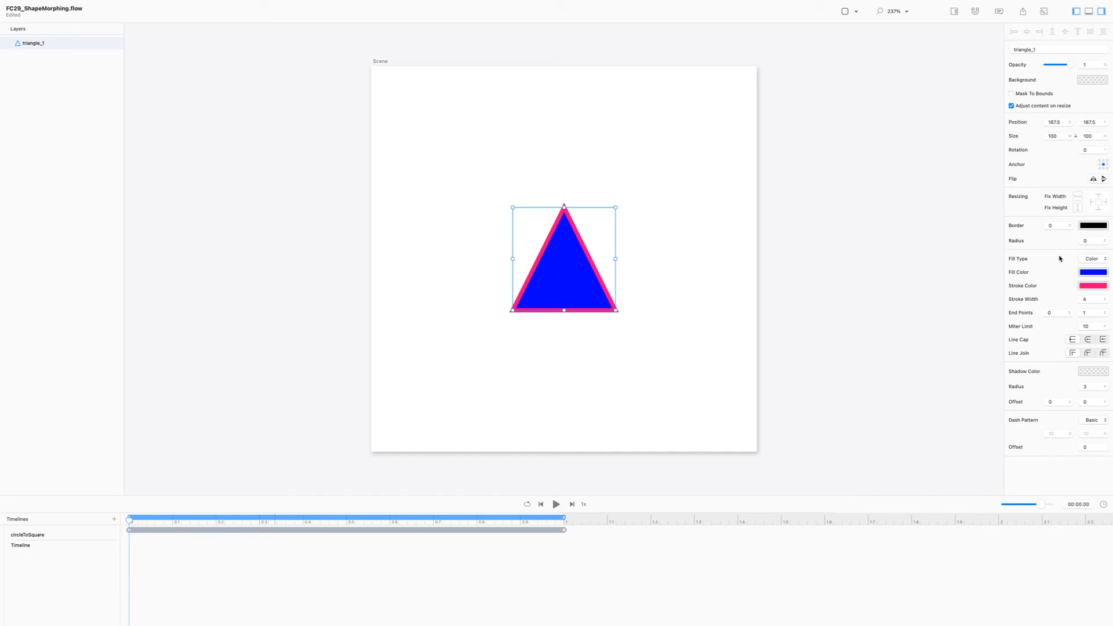
pyautogui.press('r')
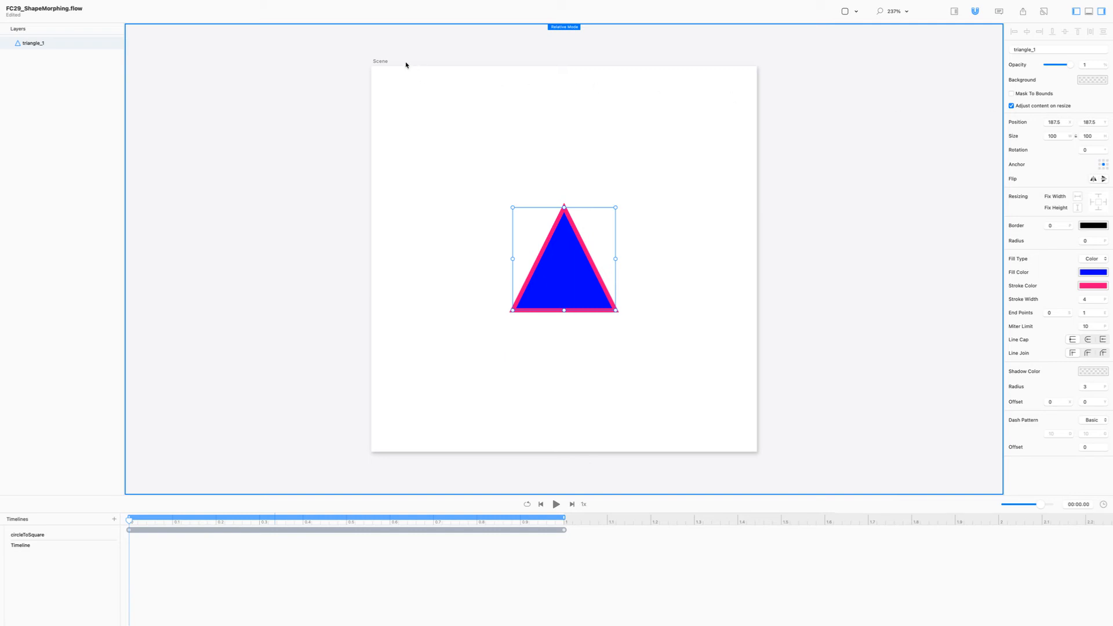
# - Set the scene size to 400 by 400
pyautogui.click(382, 62)
pyautogui.click(1067, 61)
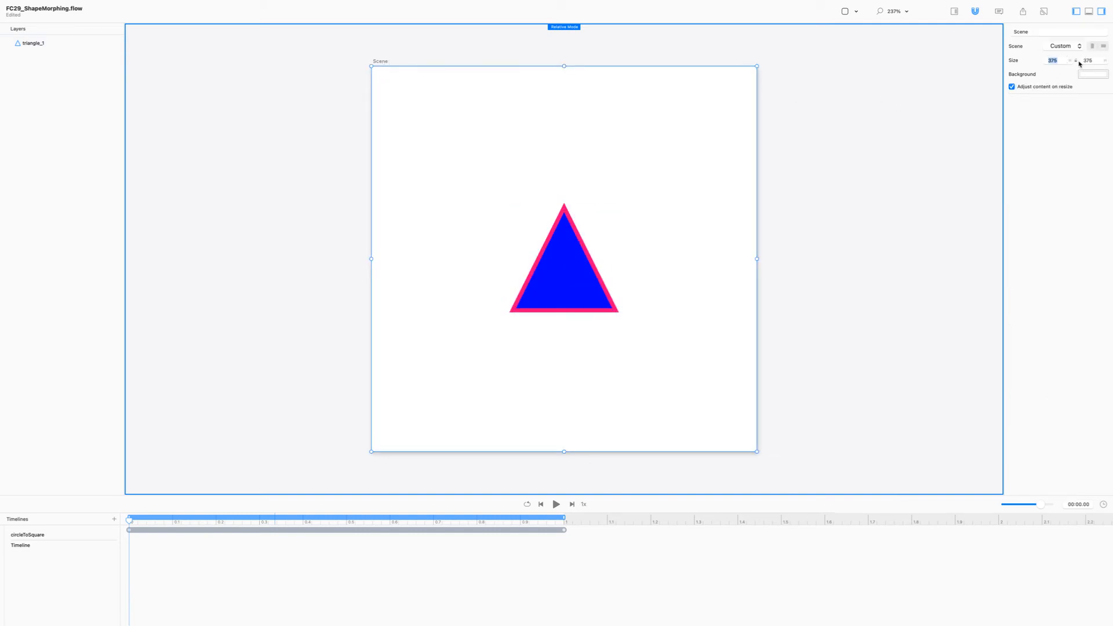
pyautogui.write('400')
pyautogui.press('Return')
# - Set the triangle's size to 240 by 240 with Relative Mode on
pyautogui.moveTo(565, 308)
pyautogui.mouseDown()
pyautogui.moveTo(559, 291)
pyautogui.moveTo(568, 306)
pyautogui.mouseUp()
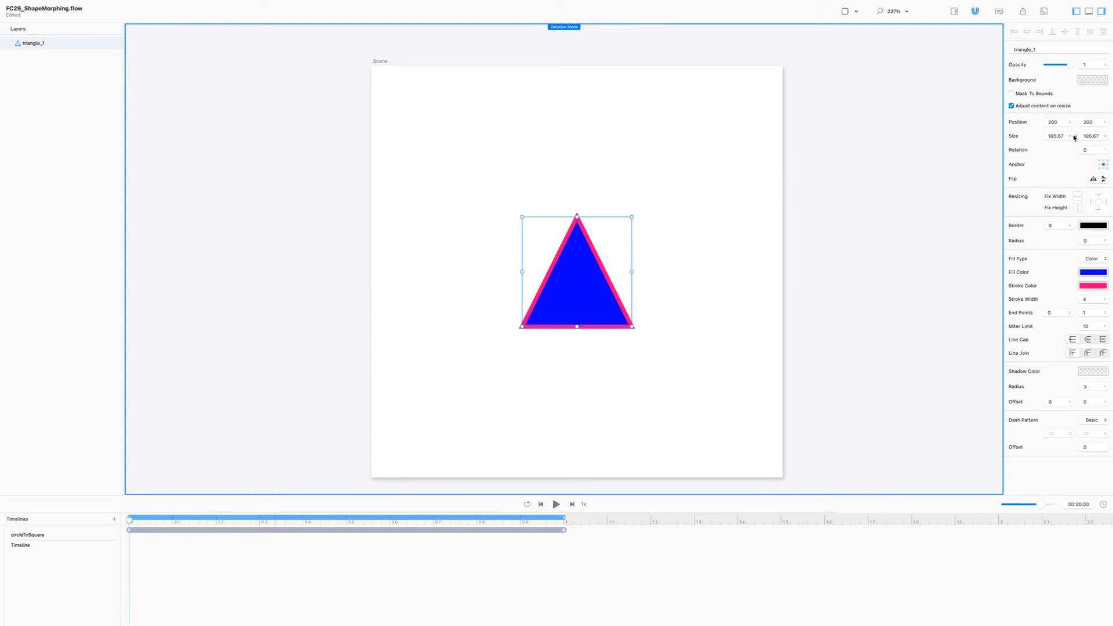
pyautogui.click(1055, 136)
pyautogui.write('400')
pyautogui.press('Return')
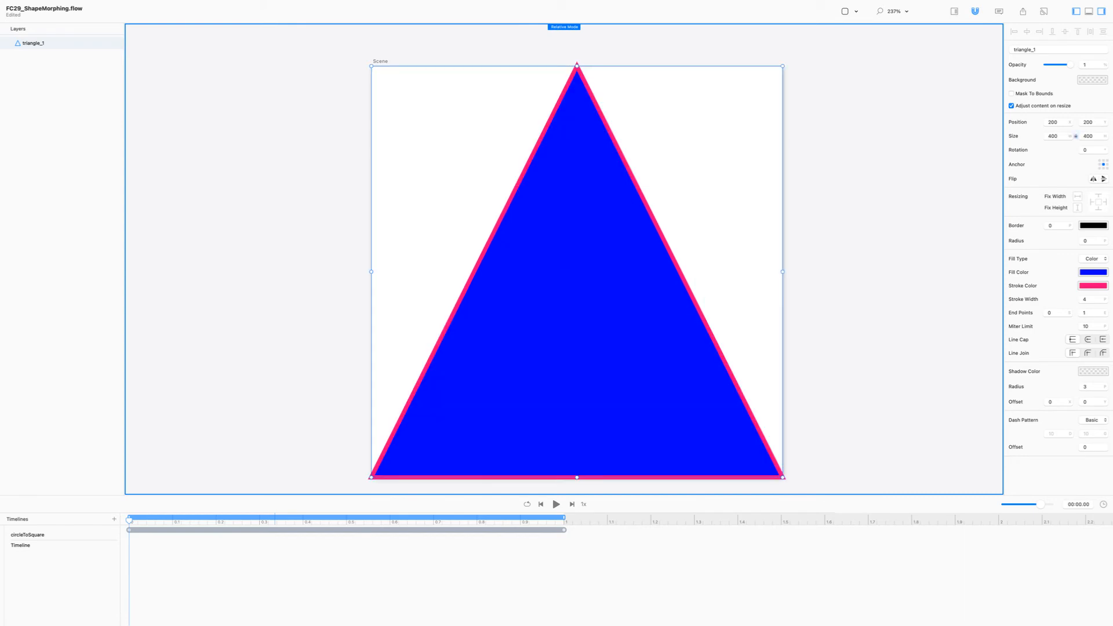
pyautogui.press('BackSpace')
pyautogui.press('BackSpace')
pyautogui.press('BackSpace')
pyautogui.write('240')
pyautogui.press('Return')
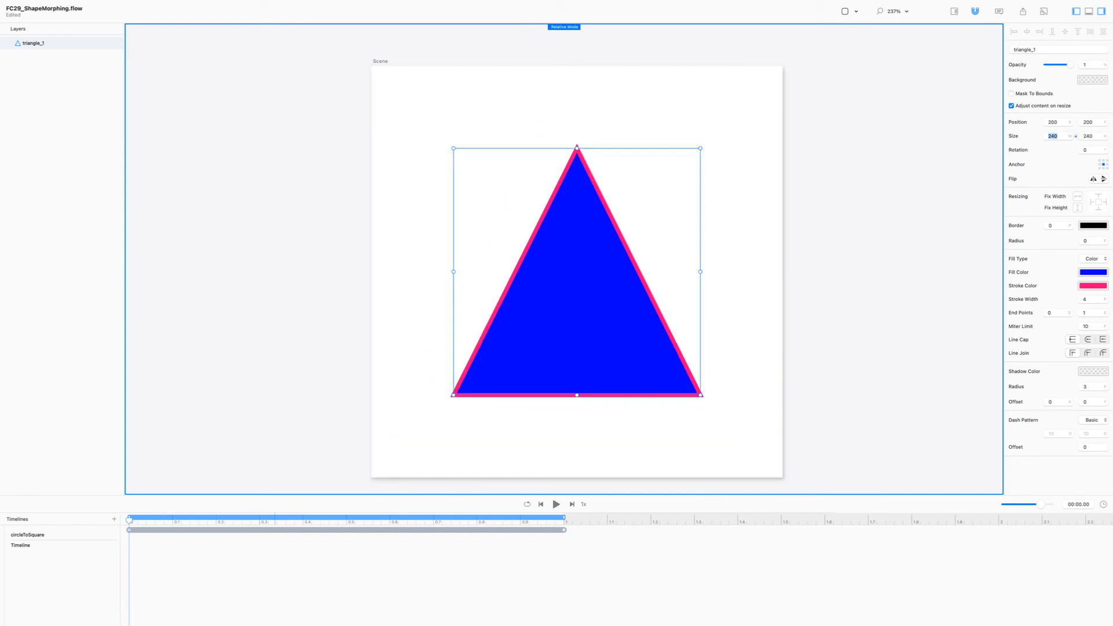
# - Set the triangle's stroke width to 32
pyautogui.click(1085, 299)
pyautogui.write('32')
pyautogui.press('Return')
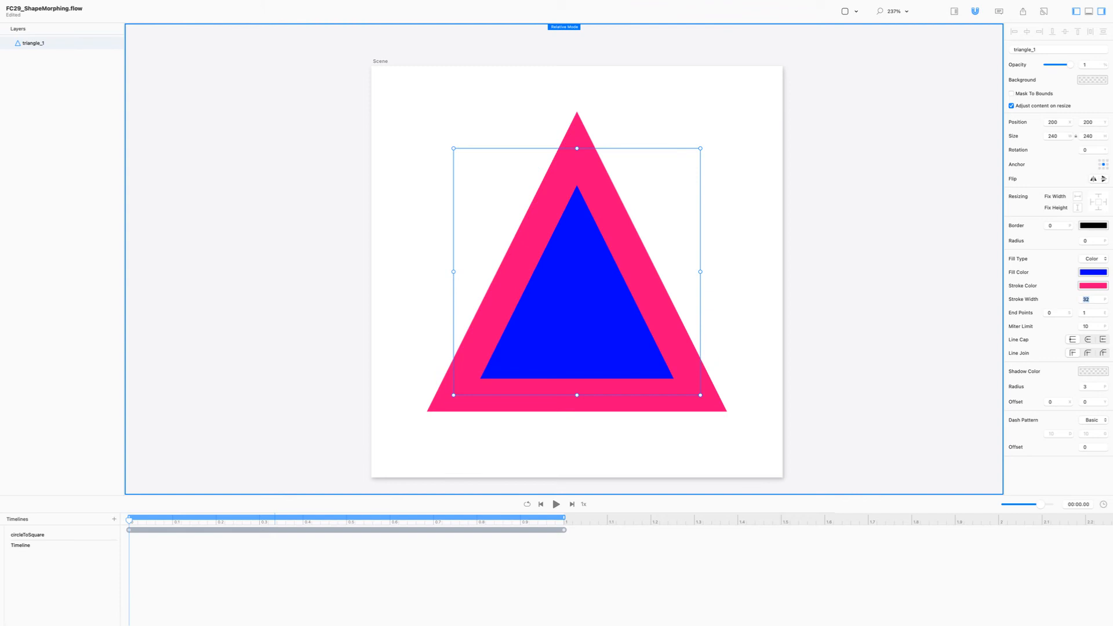
# - Rename the second timeline triangleToSquare
pyautogui.press('super+Tab')
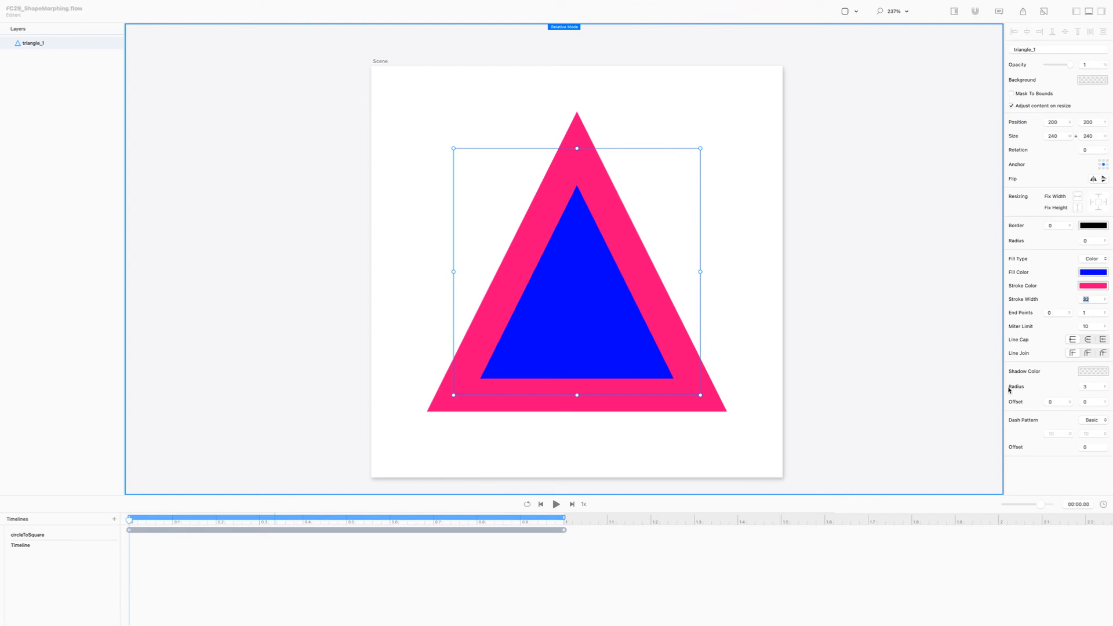
pyautogui.click(23, 547)
pyautogui.click(30, 546)
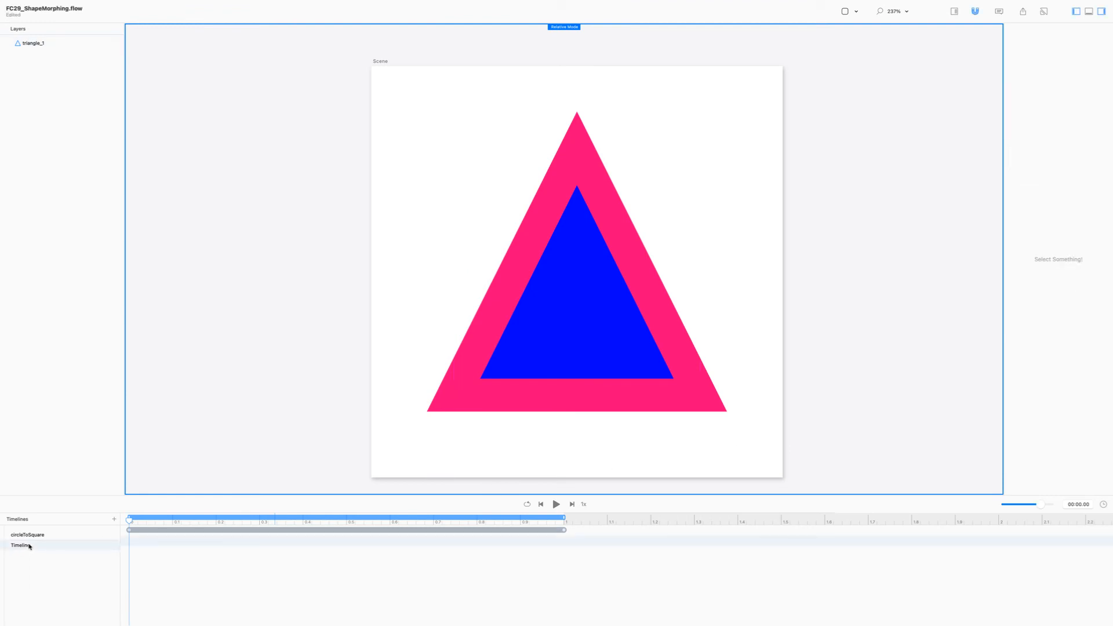
pyautogui.doubleClick(27, 546)
pyautogui.write('triangleToSquare')
pyautogui.press('Return')
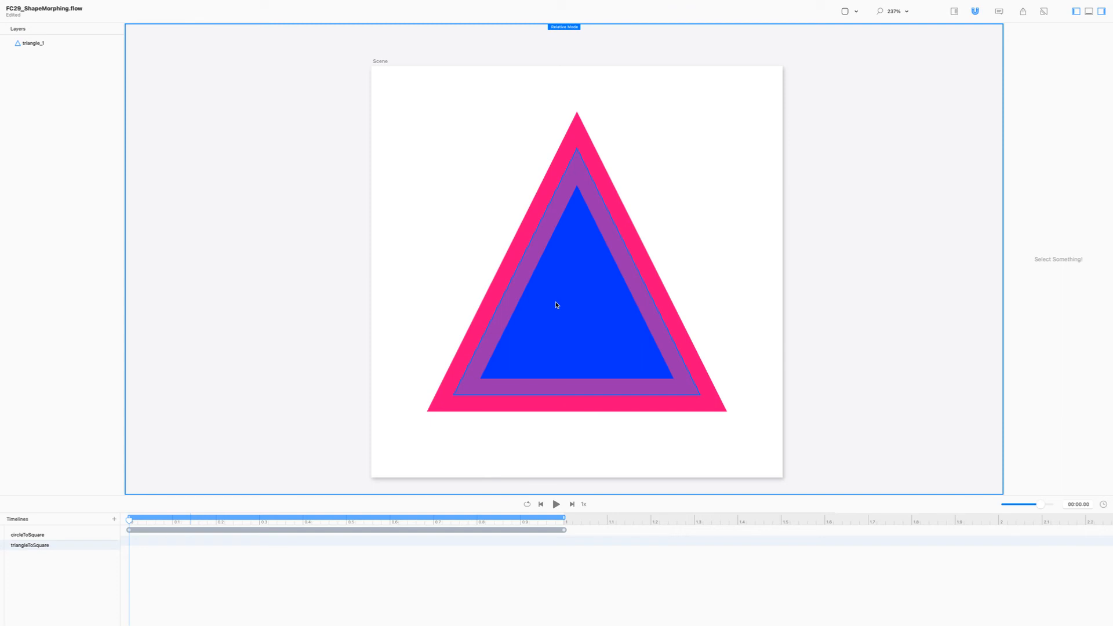
# - Enter path editing on the triangle and add a point on its right edge at about 253, 187
pyautogui.doubleClick(556, 305)
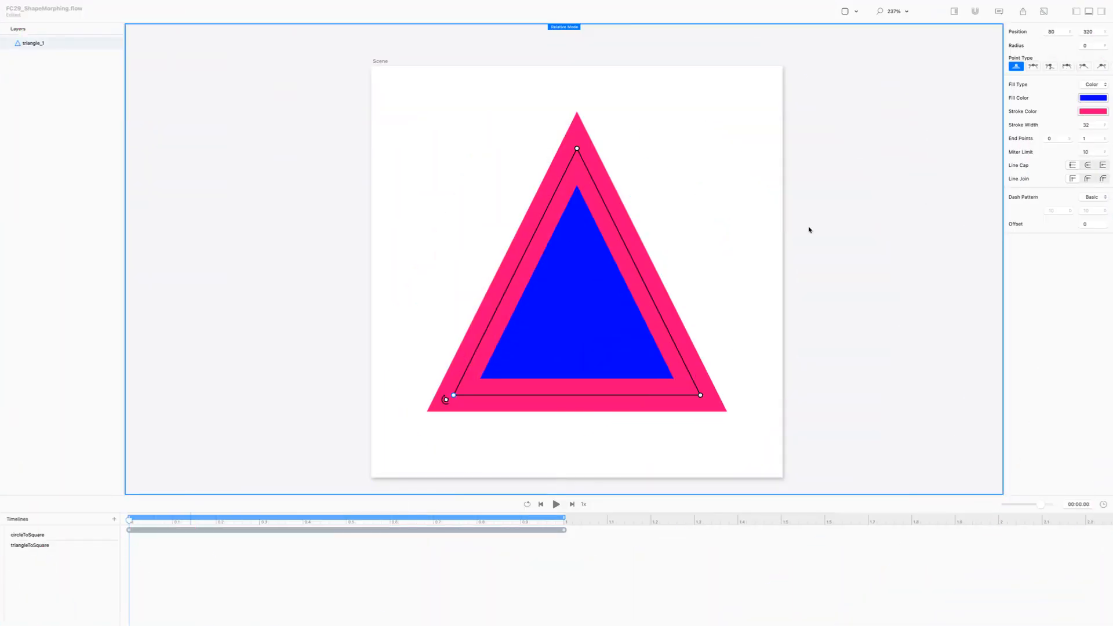
pyautogui.click(637, 258)
pyautogui.click(632, 258)
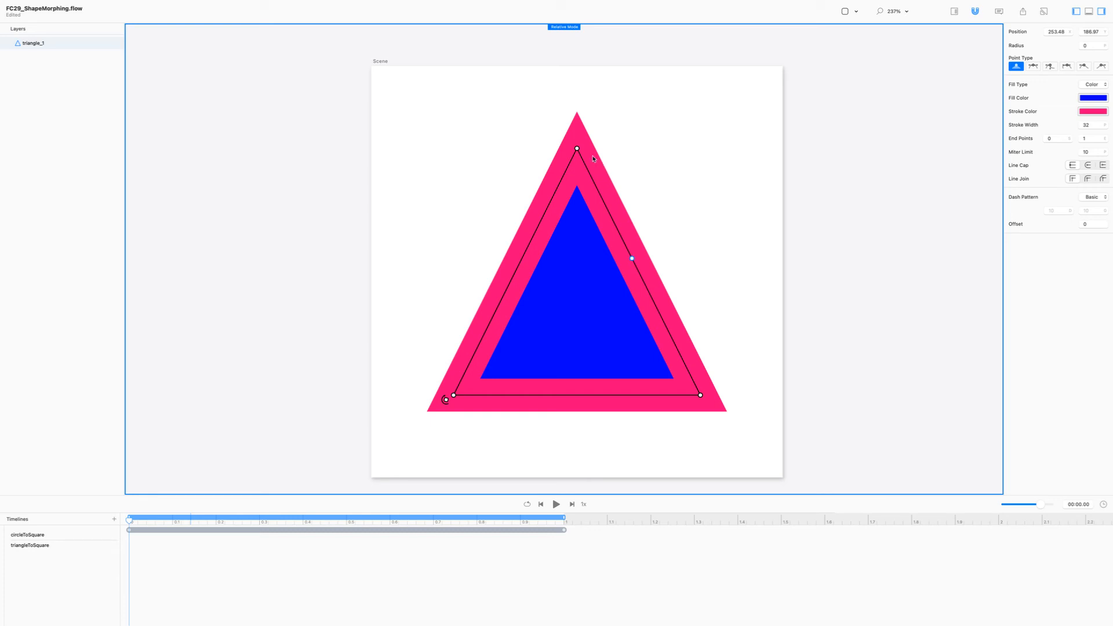
# - Try to reshape the triangle into a square by moving its apex to 80, 80 and the added point to 320, 80
pyautogui.moveTo(583, 153); pyautogui.dragTo(453, 157)
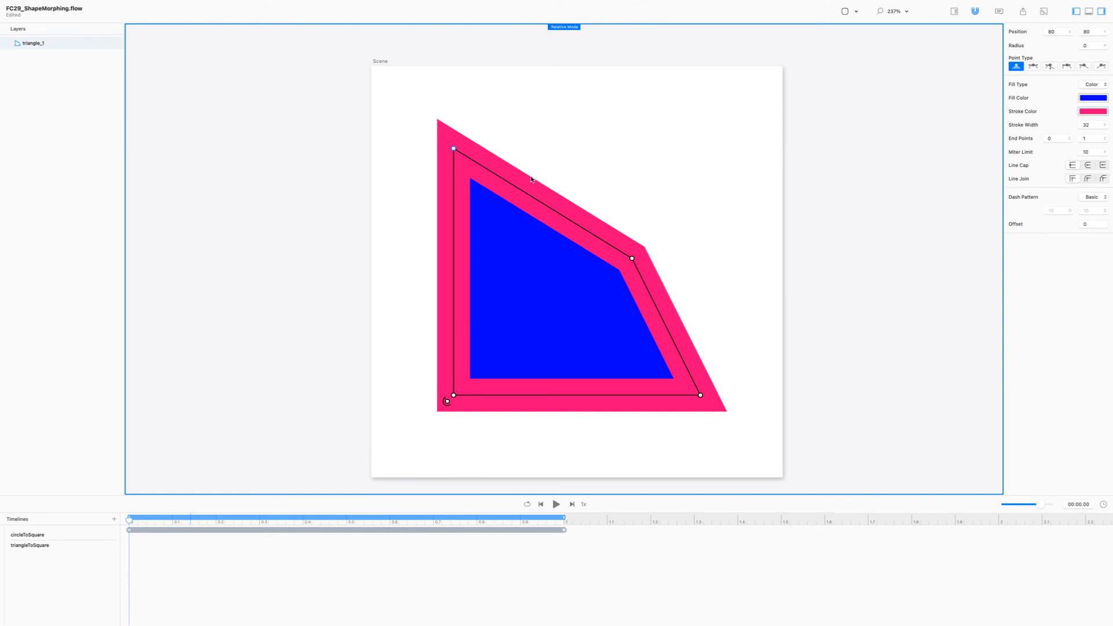
pyautogui.moveTo(632, 258); pyautogui.dragTo(705, 155)
# - Turn off Relative Mode and undo the moves of the apex and the added point
pyautogui.press('r')
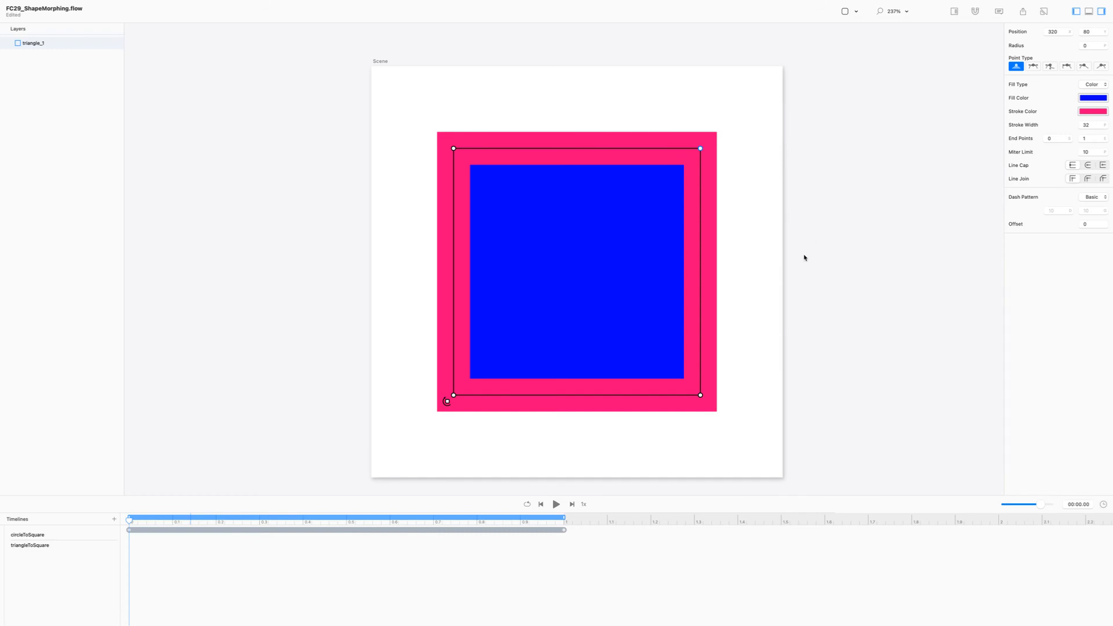
pyautogui.press('super+z')
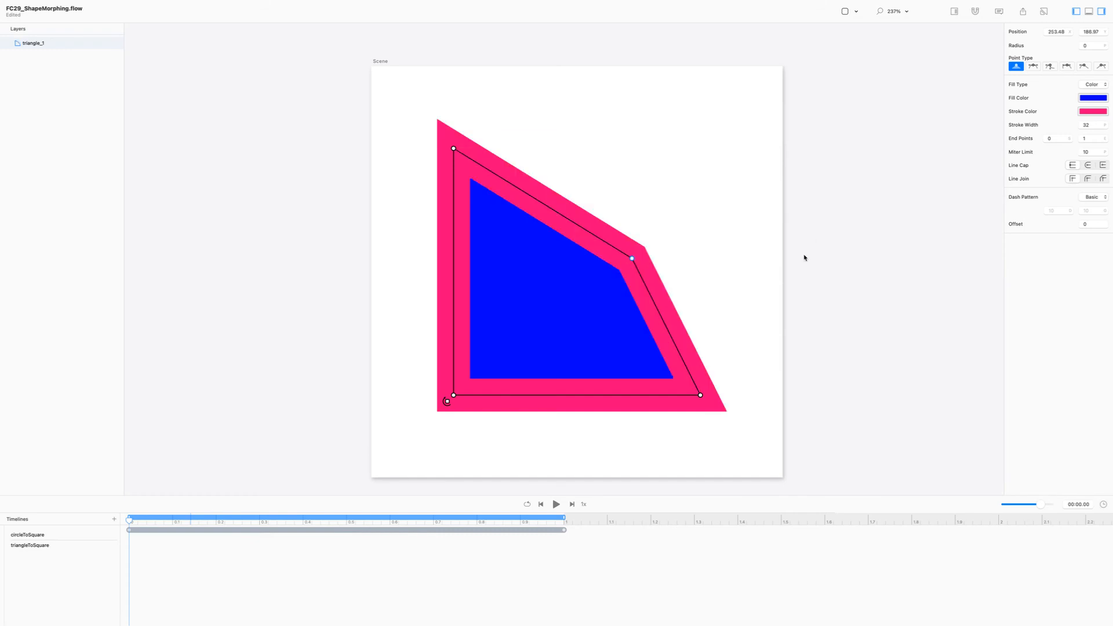
pyautogui.press('super+z')
# - Animate the path into a square by moving the added point to 320, 80 and the apex to 80, 80, and preview it
pyautogui.moveTo(633, 258); pyautogui.dragTo(701, 149)
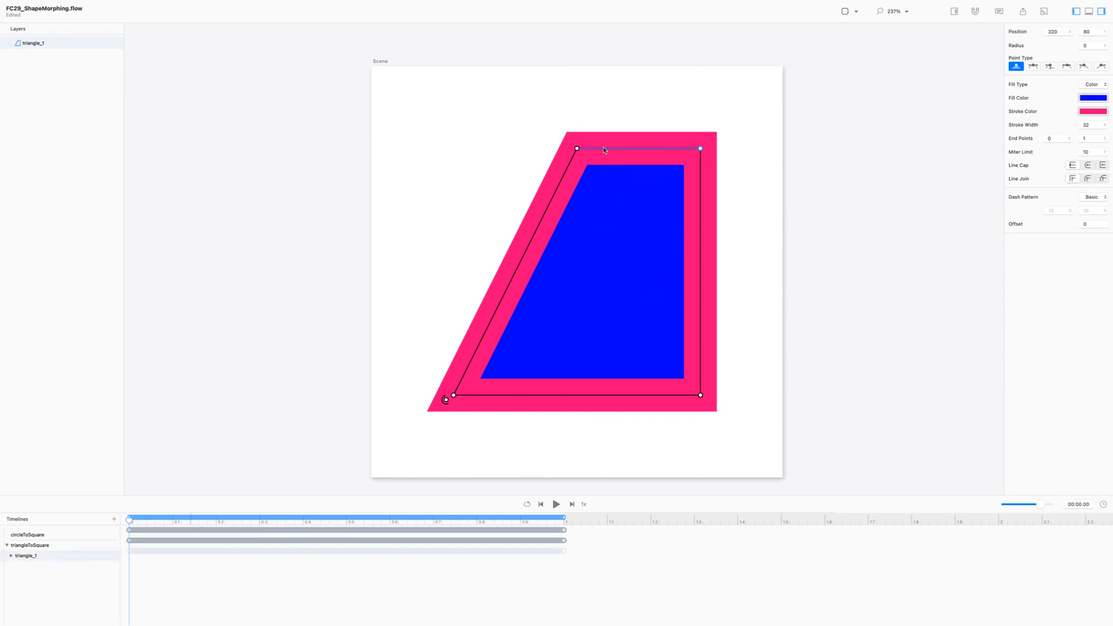
pyautogui.moveTo(578, 149); pyautogui.dragTo(453, 149)
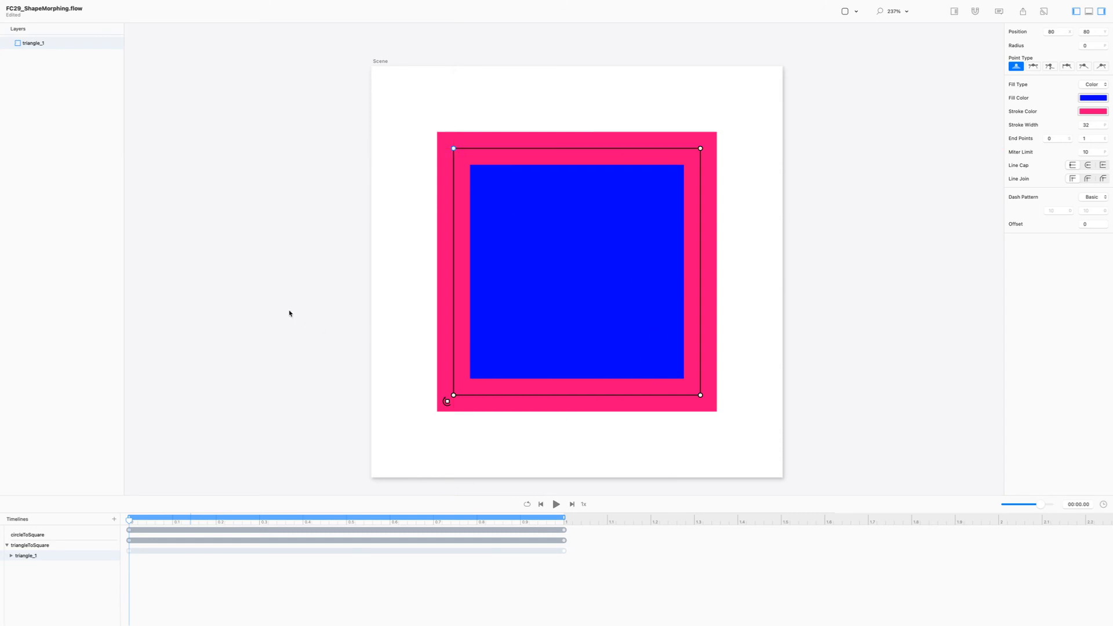
pyautogui.press('space')
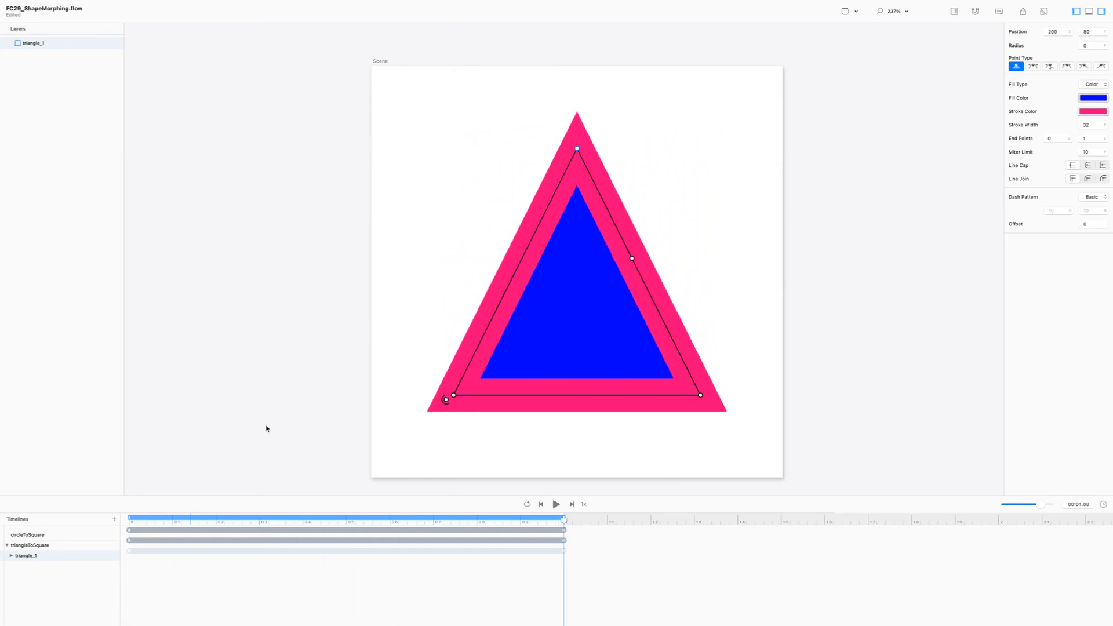
# - Reverse the triangle_1 animation in the triangleToSquare timeline and play it back
pyautogui.rightClick(59, 558)
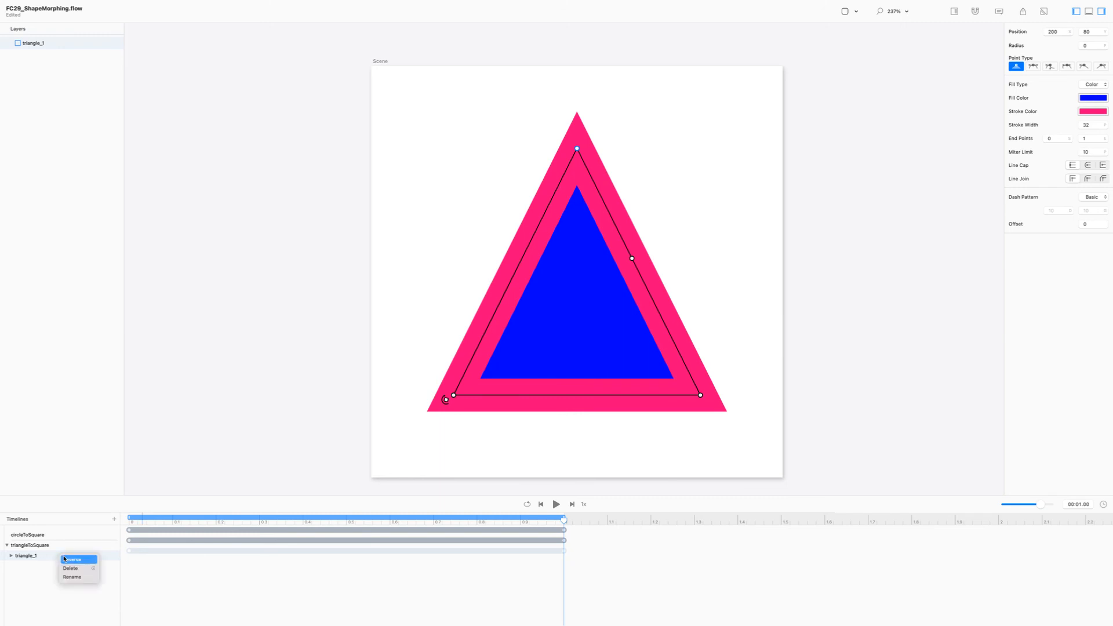
pyautogui.click(66, 560)
pyautogui.press('space')
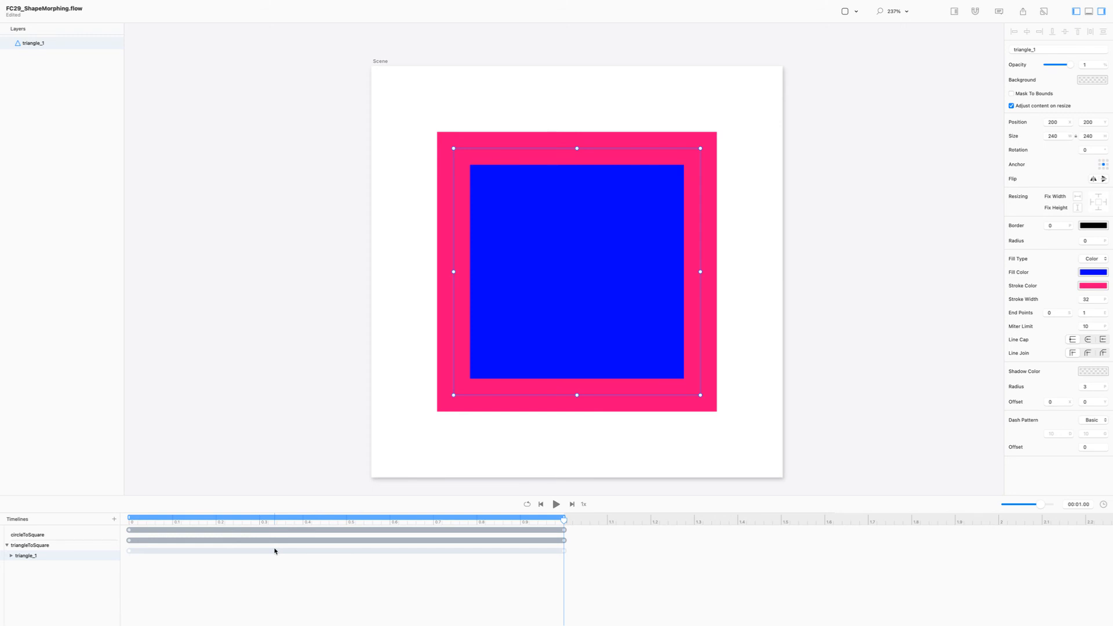
pyautogui.press('space')
# - Select the square's upper-right path point and scrub the timeline back to 0 to examine how that point travels during the morph
pyautogui.moveTo(564, 520); pyautogui.dragTo(653, 452)
pyautogui.doubleClick(622, 282)
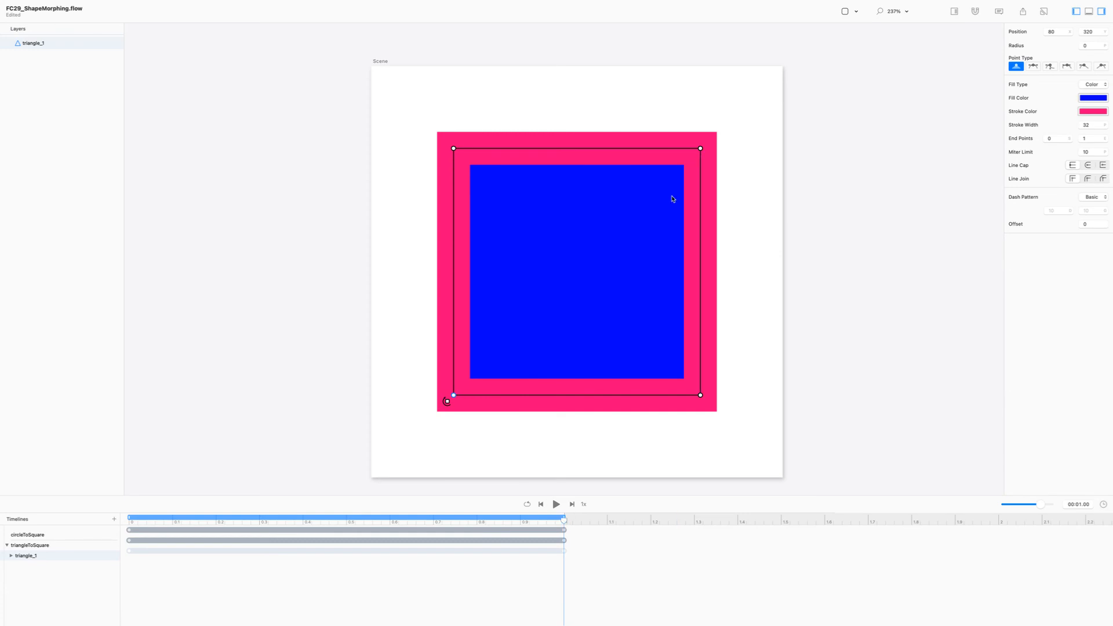
pyautogui.click(701, 148)
pyautogui.moveTo(562, 518); pyautogui.dragTo(600, 447)
pyautogui.hotkey('ctrl', 'Up')
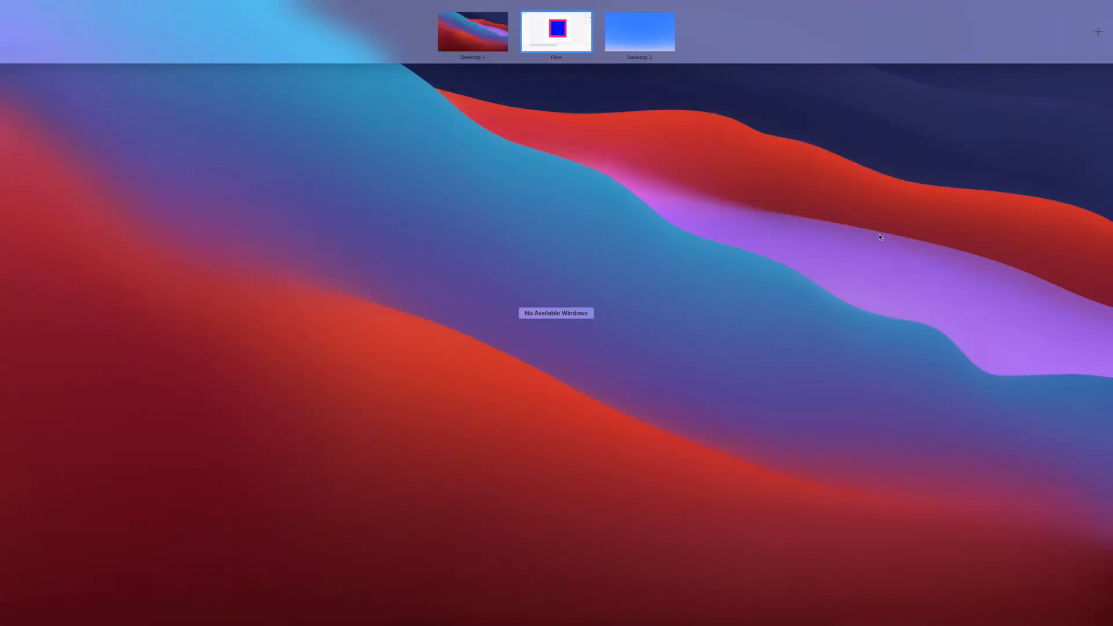
pyautogui.click(571, 35)
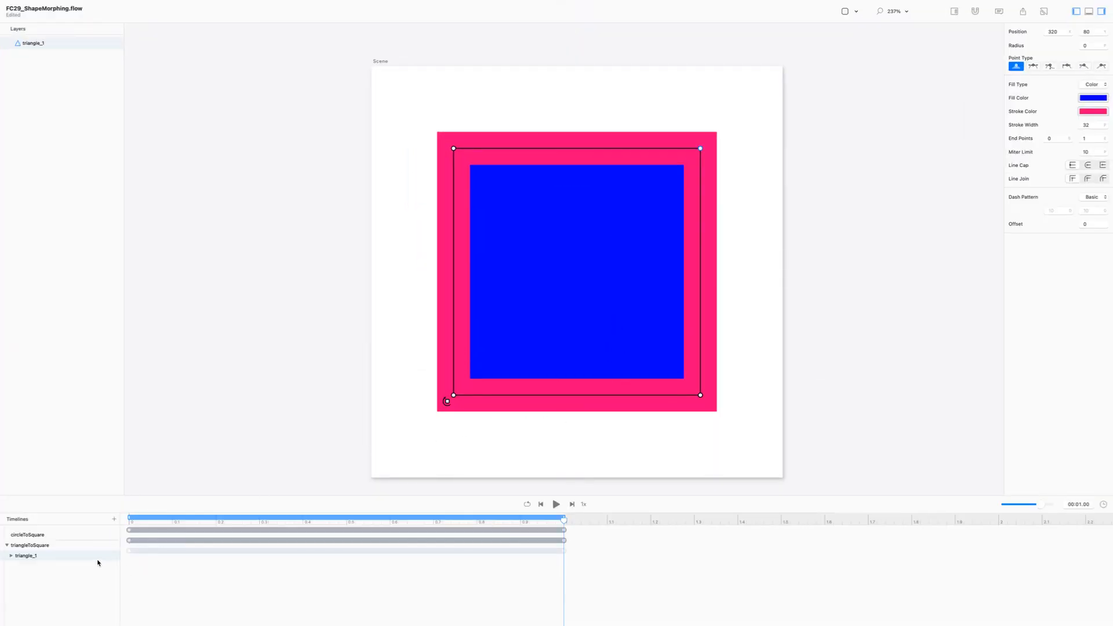
pyautogui.moveTo(563, 520); pyautogui.dragTo(285, 520)
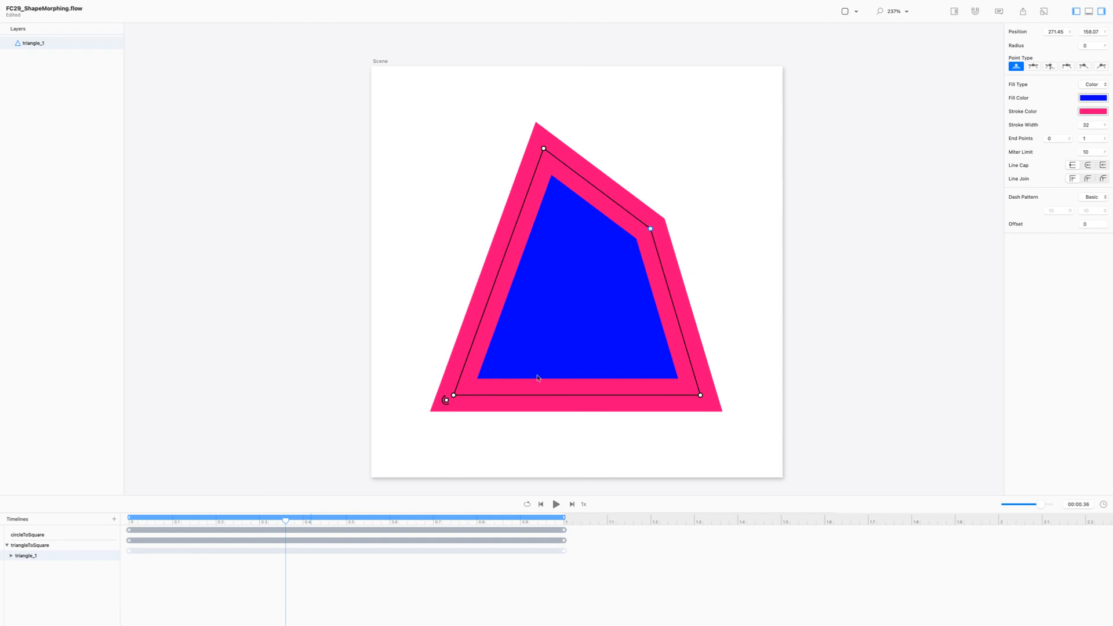
pyautogui.moveTo(285, 520); pyautogui.dragTo(110, 524)
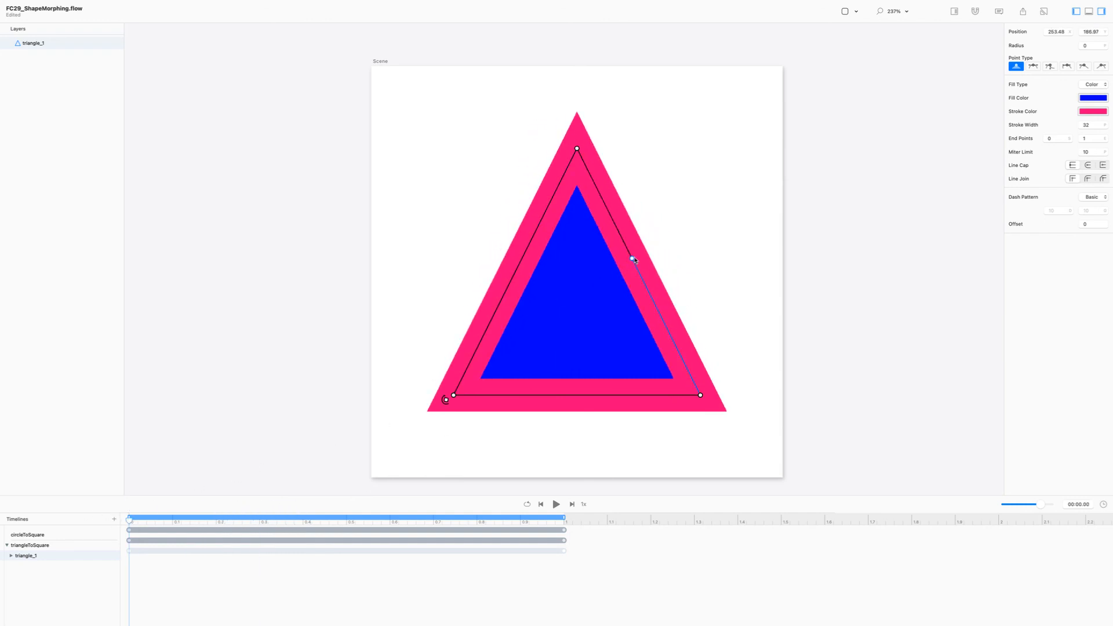
# - Move the added edge point onto the triangle's apex at 200, 80 at time 0, undoing a trial pull away from it
pyautogui.moveTo(631, 257); pyautogui.dragTo(577, 149)
pyautogui.click(577, 150)
pyautogui.click(519, 140)
pyautogui.moveTo(577, 149); pyautogui.dragTo(656, 148)
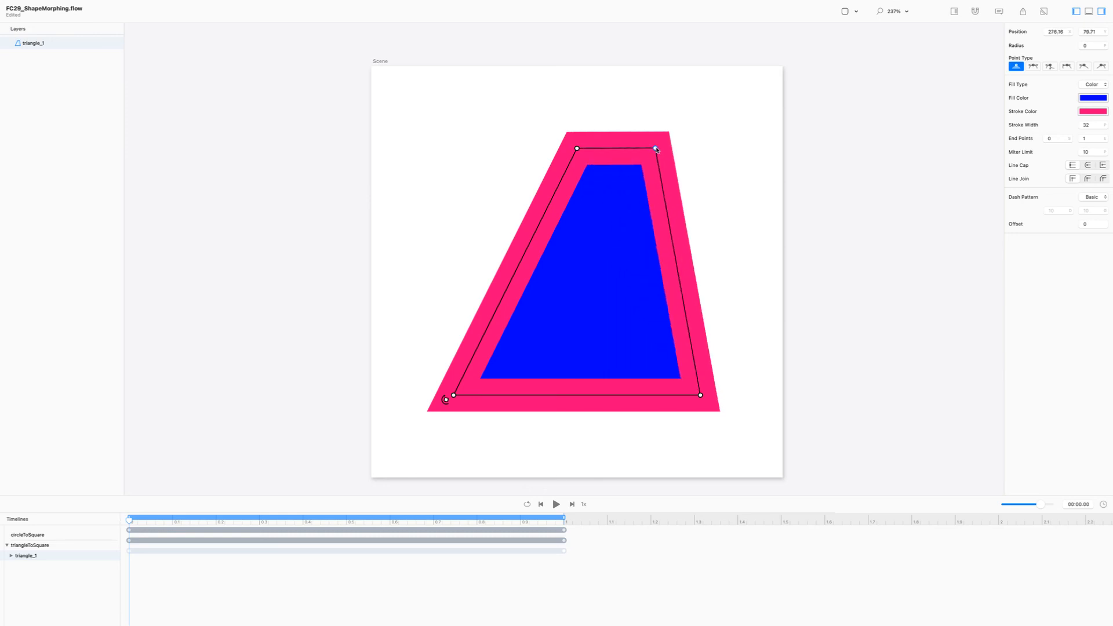
pyautogui.press('super+z')
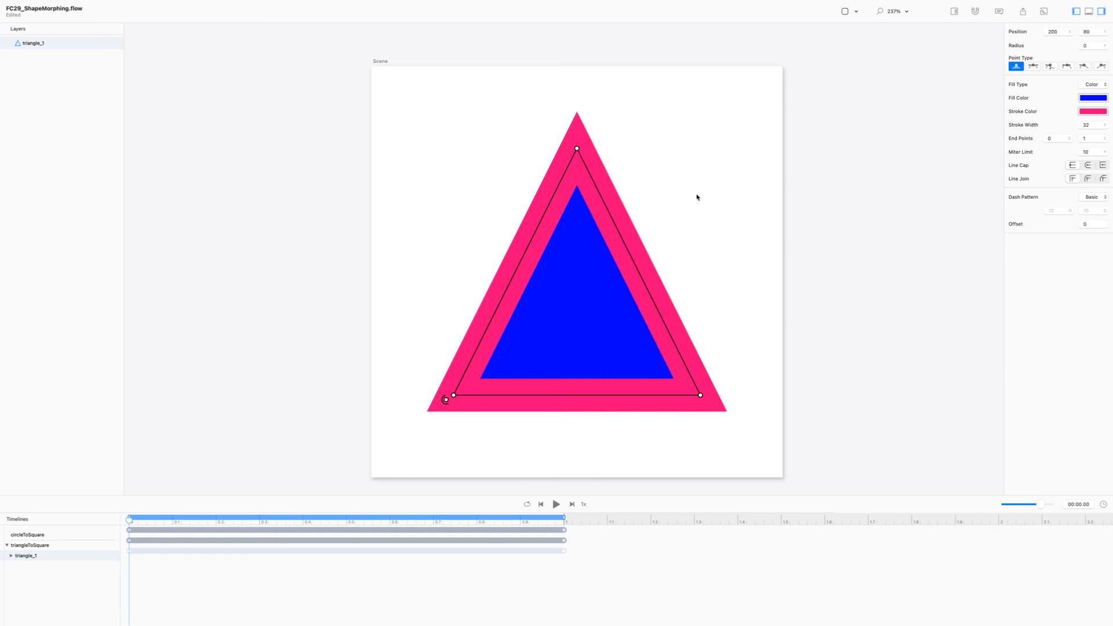
# - Exit path editing and play the triangle-to-square morph from the start
pyautogui.press('Escape')
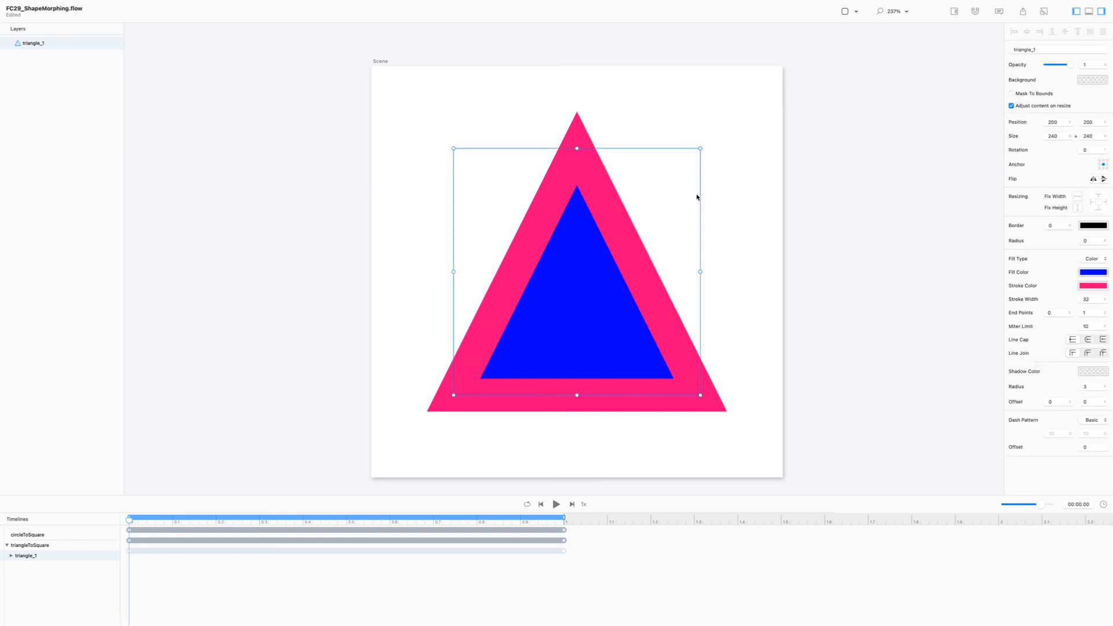
pyautogui.click(556, 504)
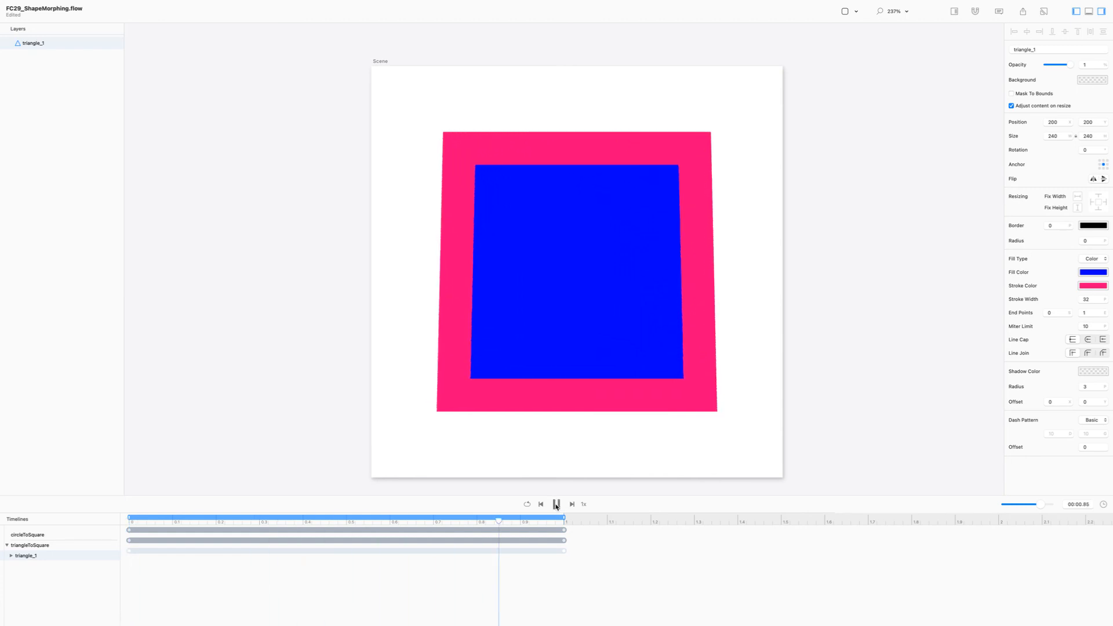